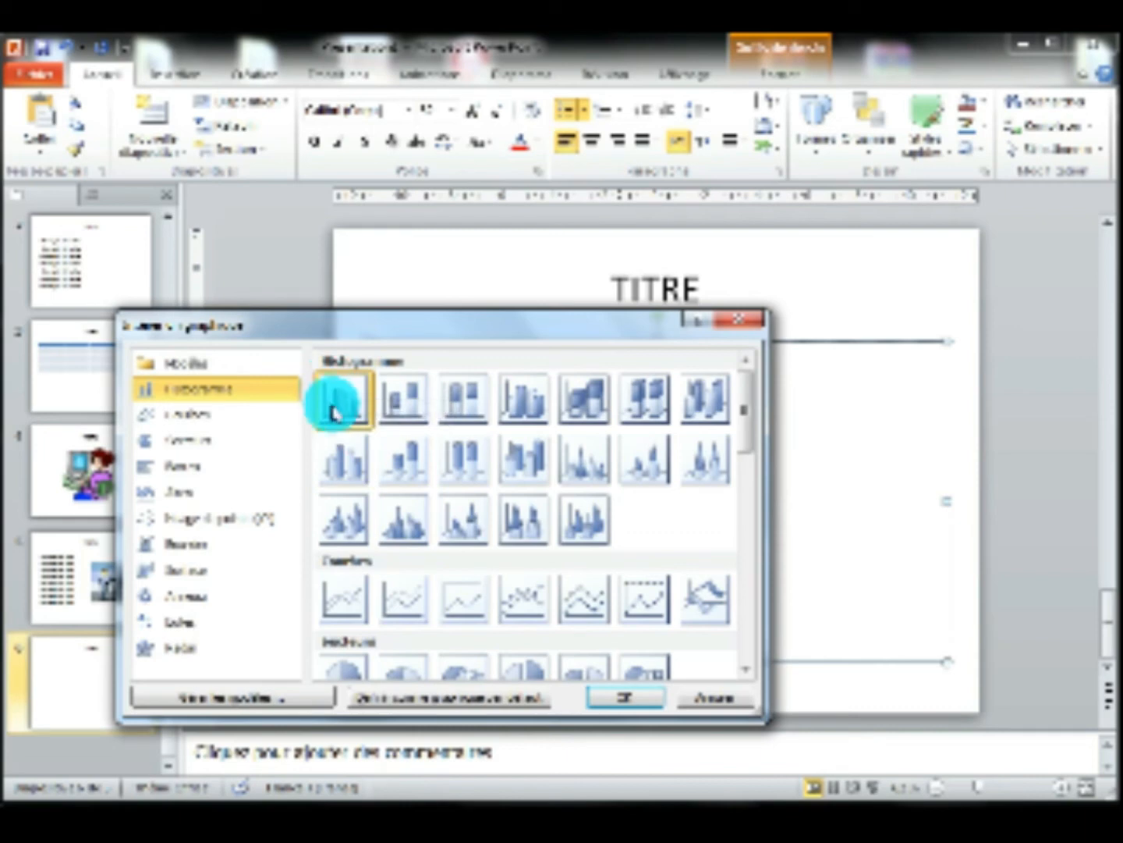
Insert a clustered column chart on the slide and narrow the data sheet window so the chart shows beside it
left_click(616, 696)
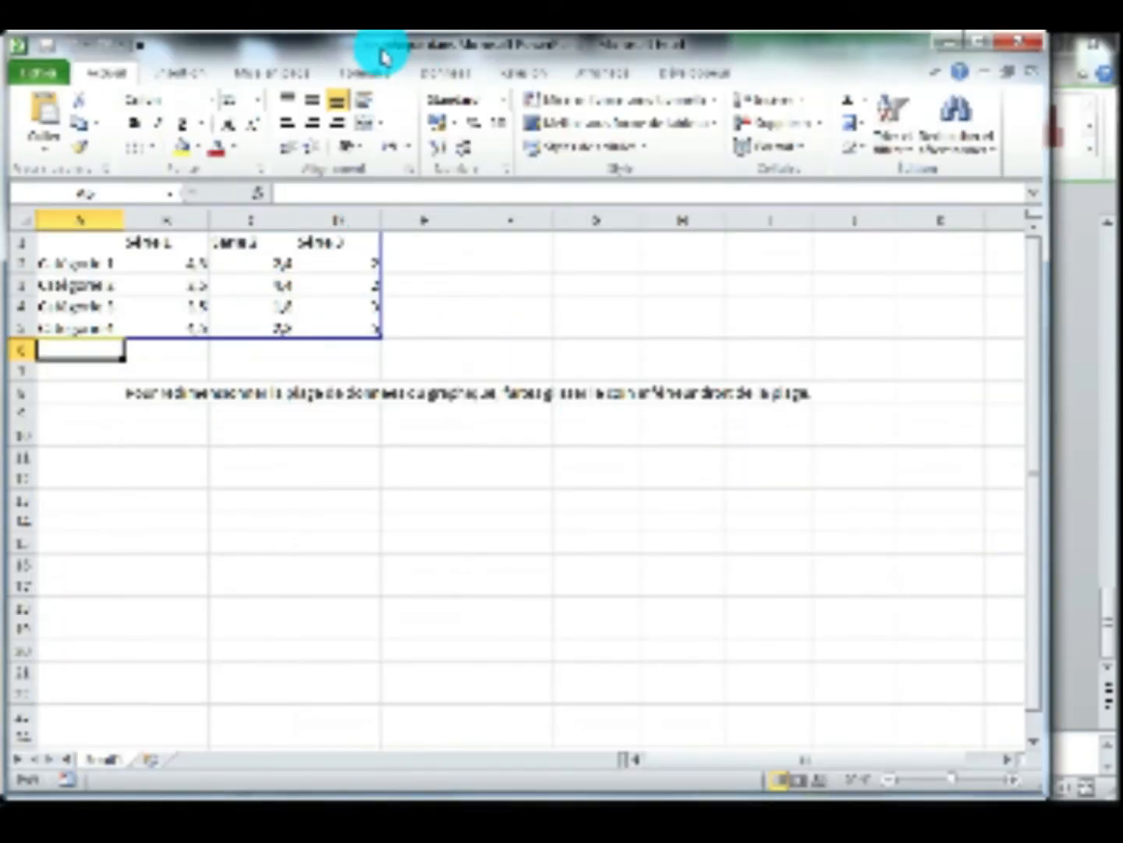
left_click_drag(1050, 392, 647, 390)
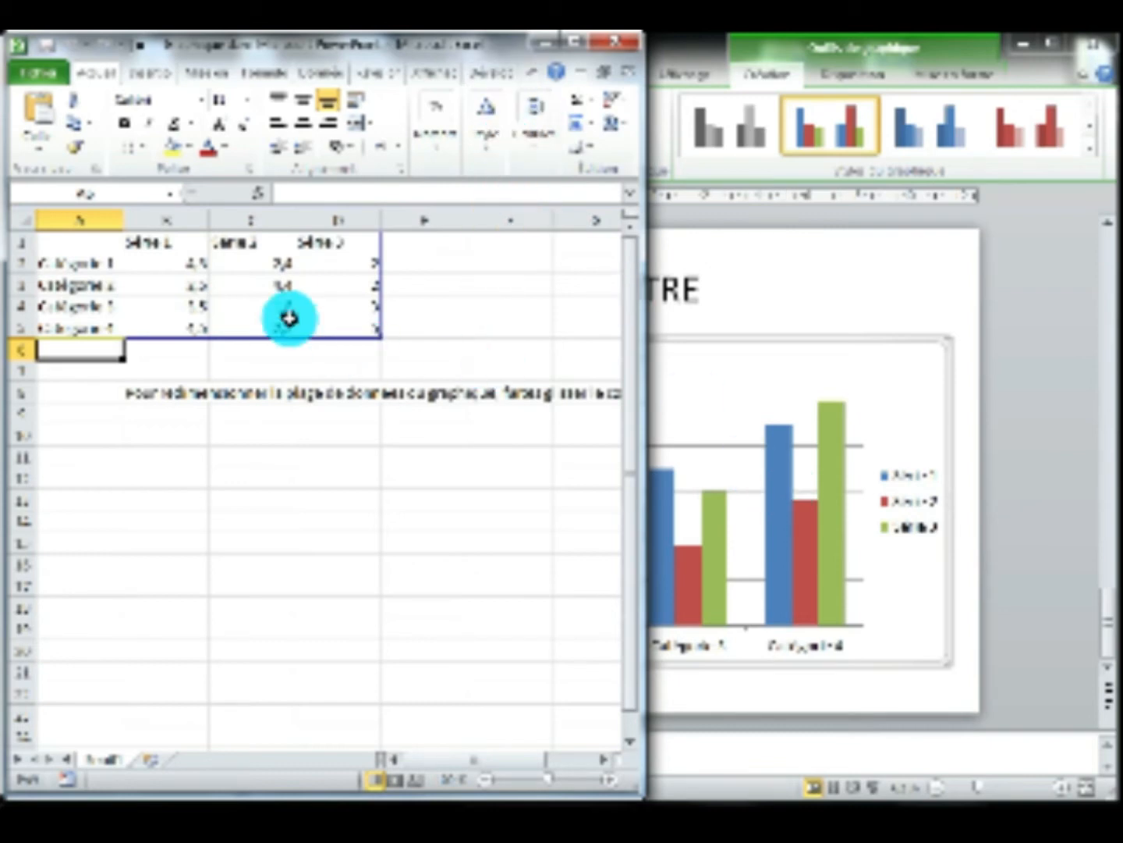
left_click_drag(639, 480, 466, 483)
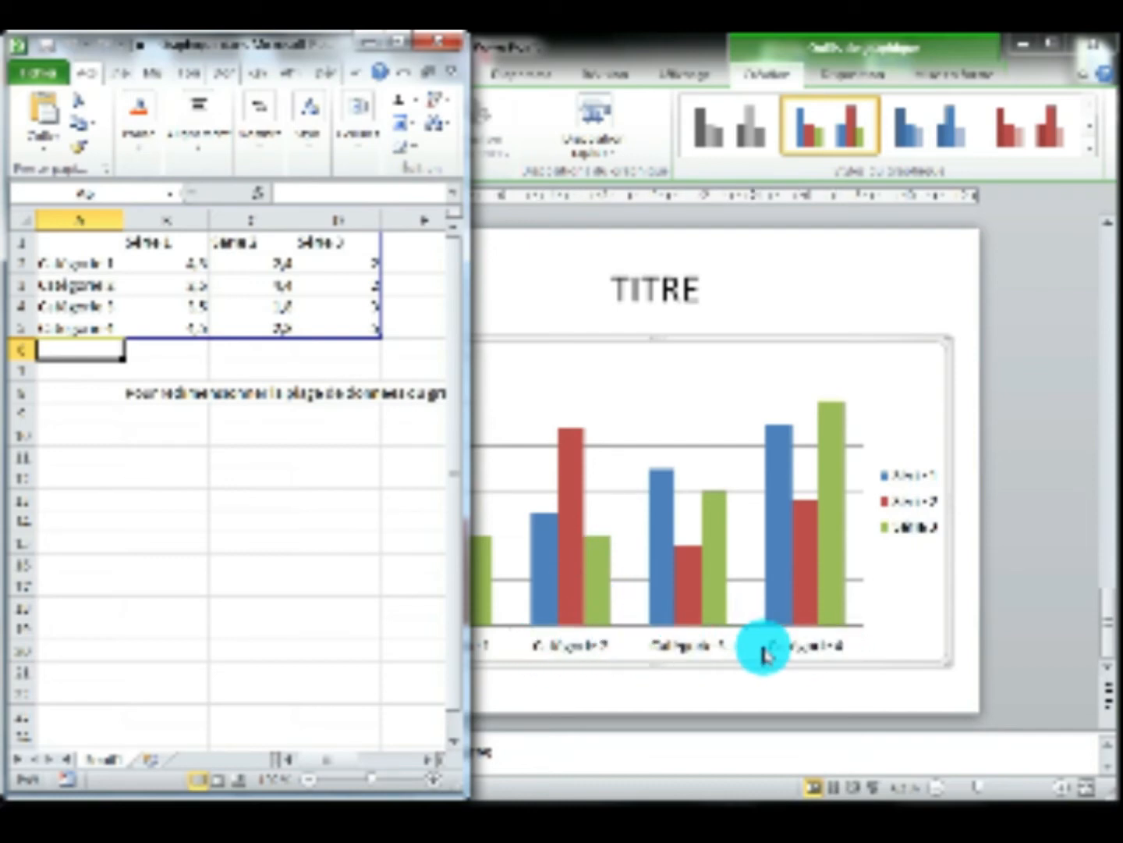
Replace the first category label in A2 with Janvier and fill the month series down to Mars in A4
left_click(98, 264)
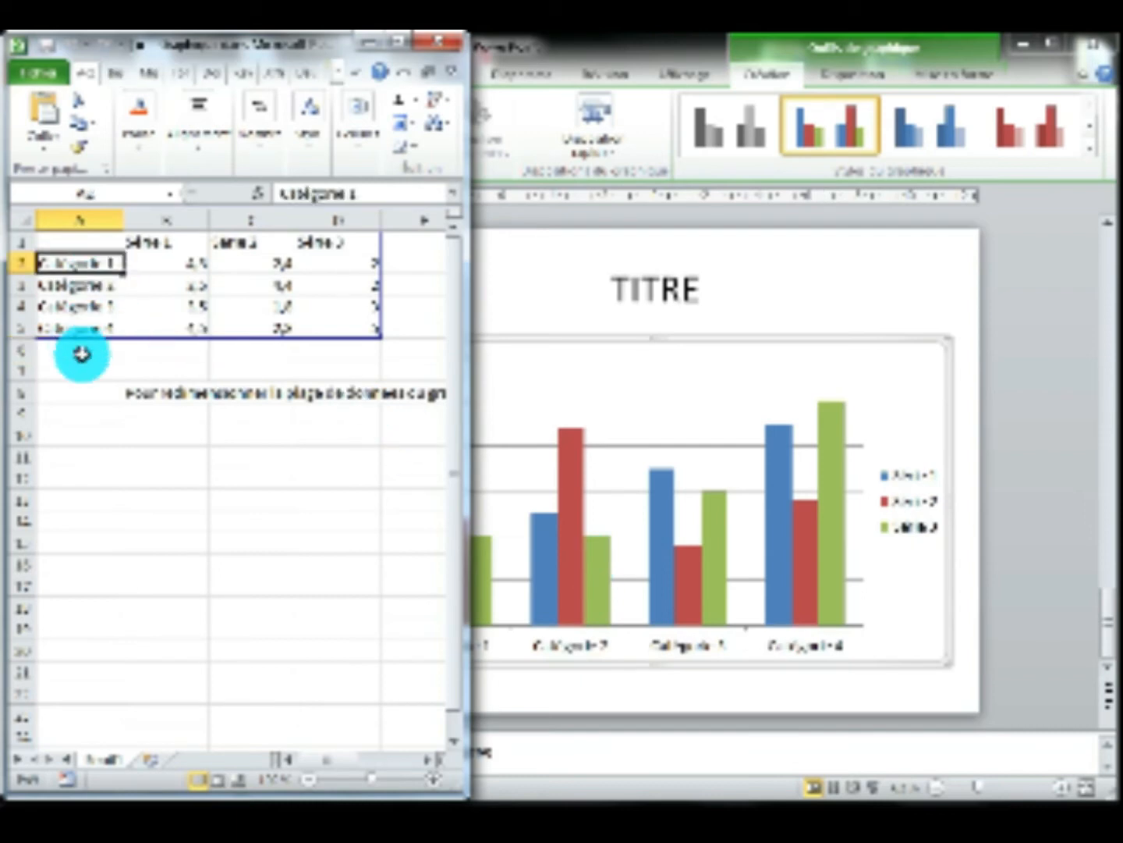
key("BackSpace")
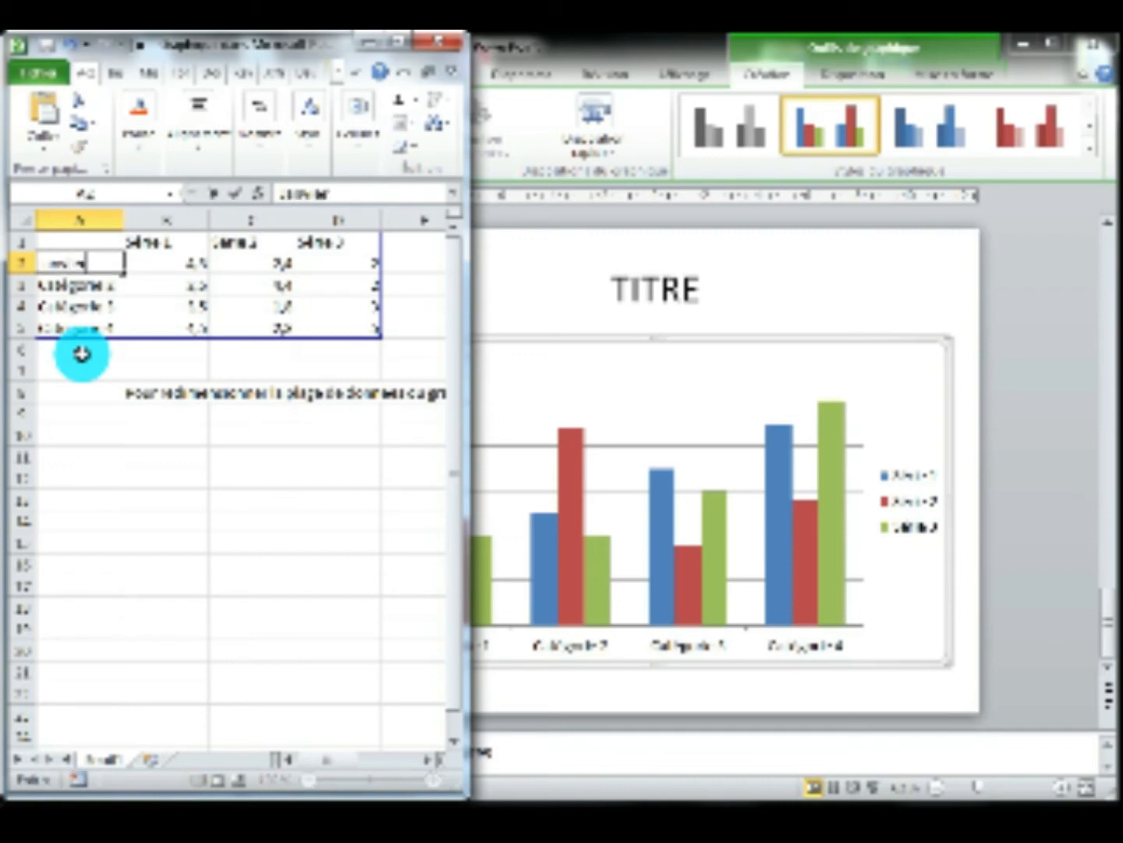
type("Janvier")
left_click(171, 305)
left_click(95, 266)
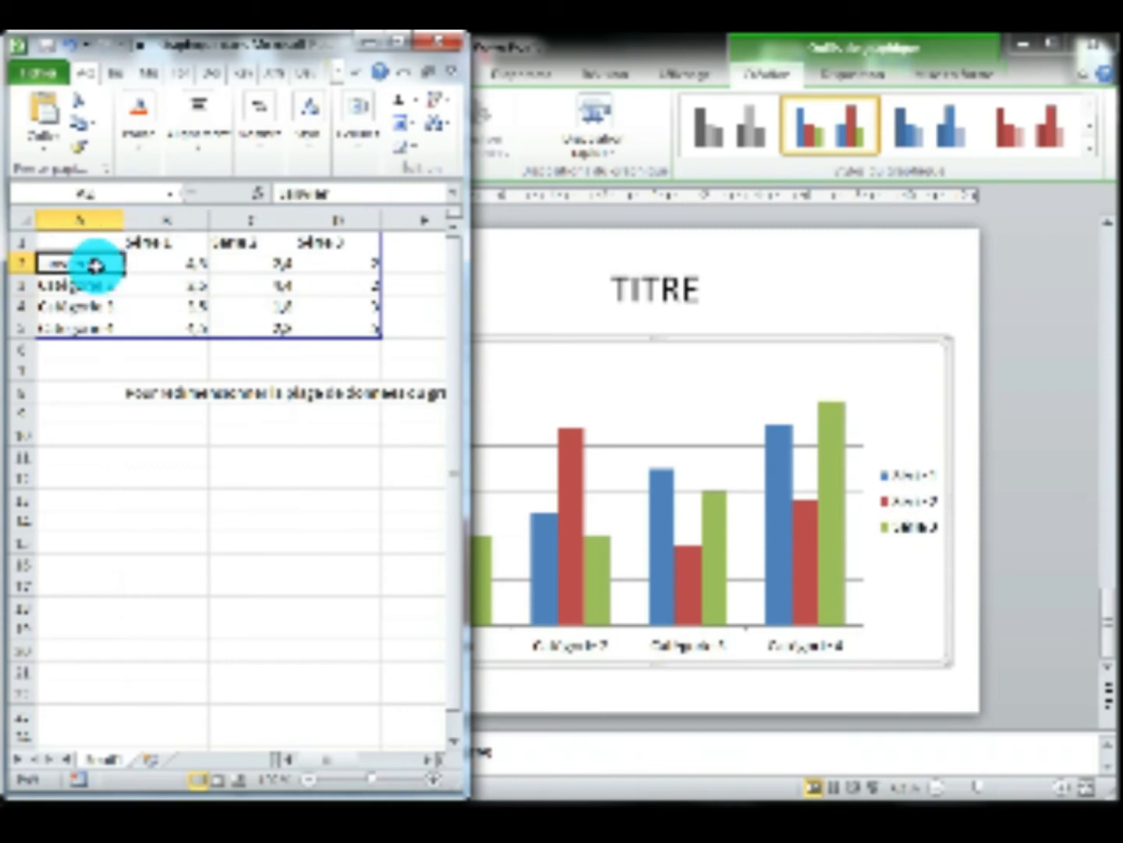
left_click_drag(121, 271, 125, 314)
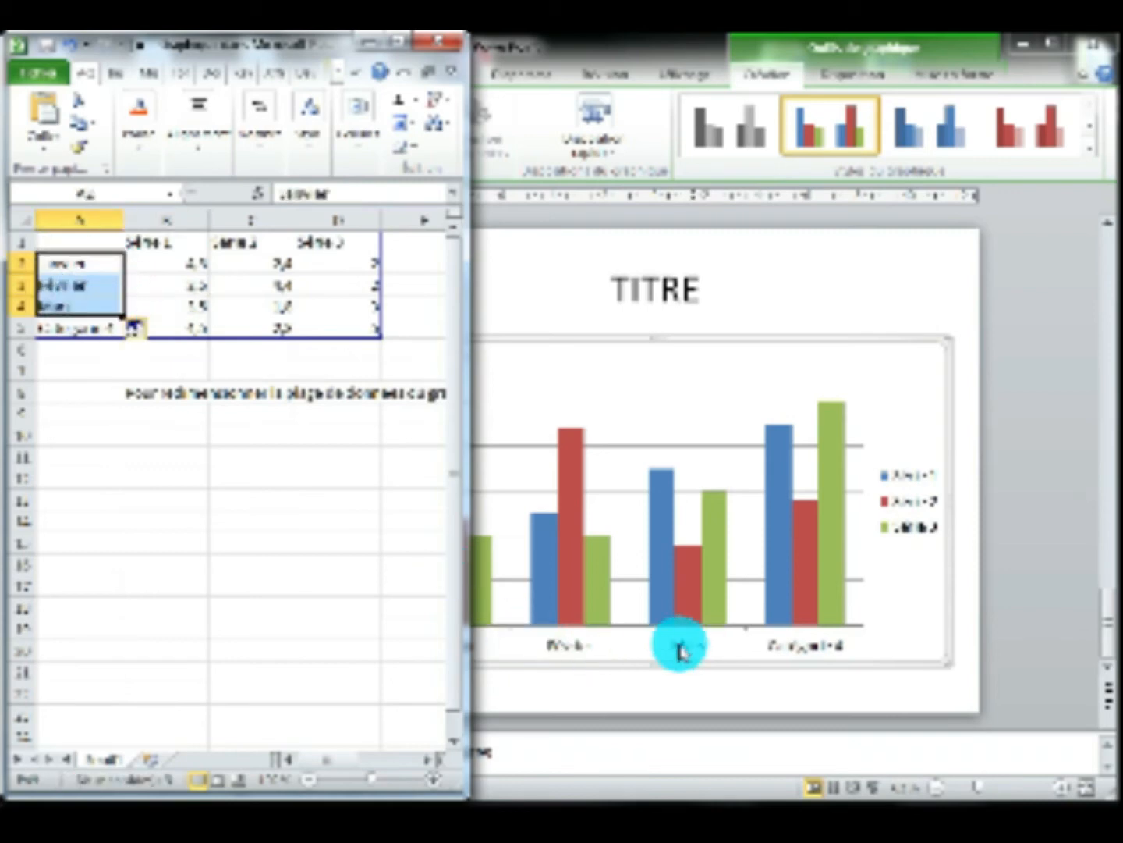
Reposition the data sheet window and delete the entire Catégorie 4 row from the chart data
mouse_move(312, 53)
left_mouse_down()
mouse_move(129, 75)
mouse_move(297, 67)
left_mouse_up()
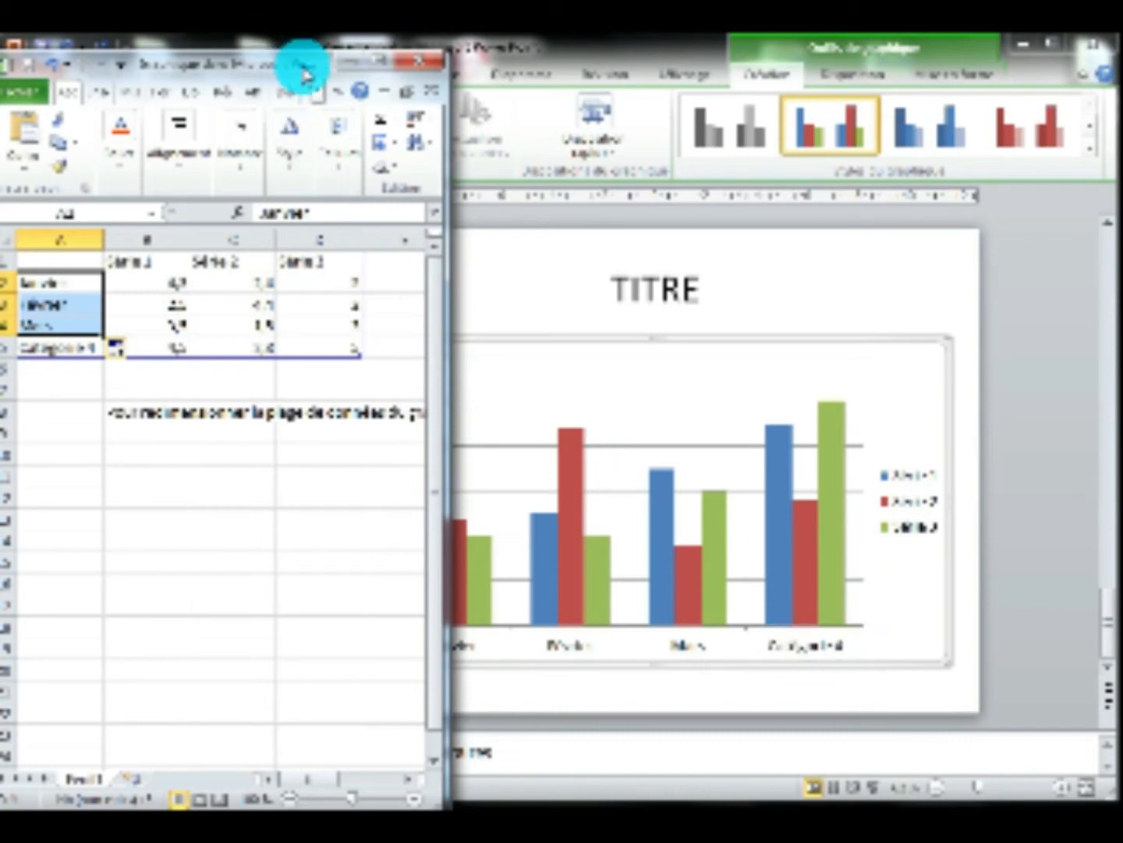
left_click_drag(288, 75, 331, 72)
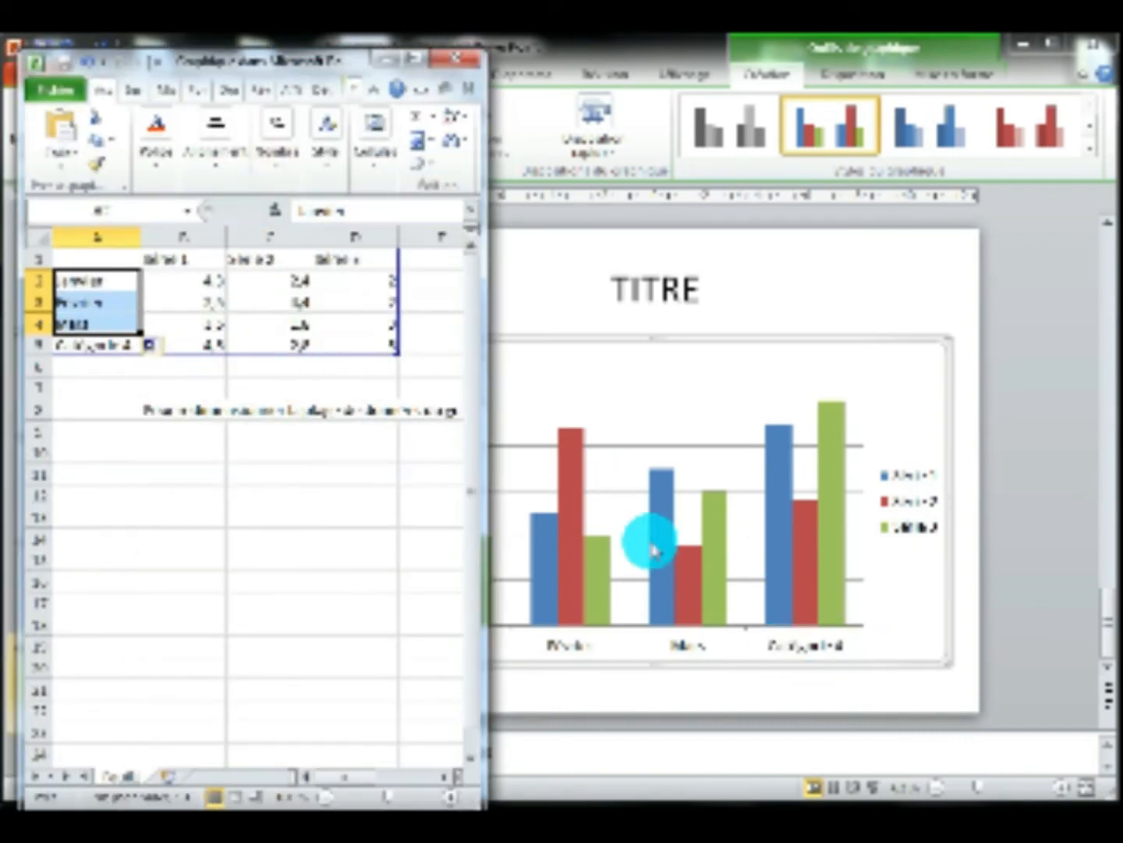
left_click(36, 344)
right_click(35, 344)
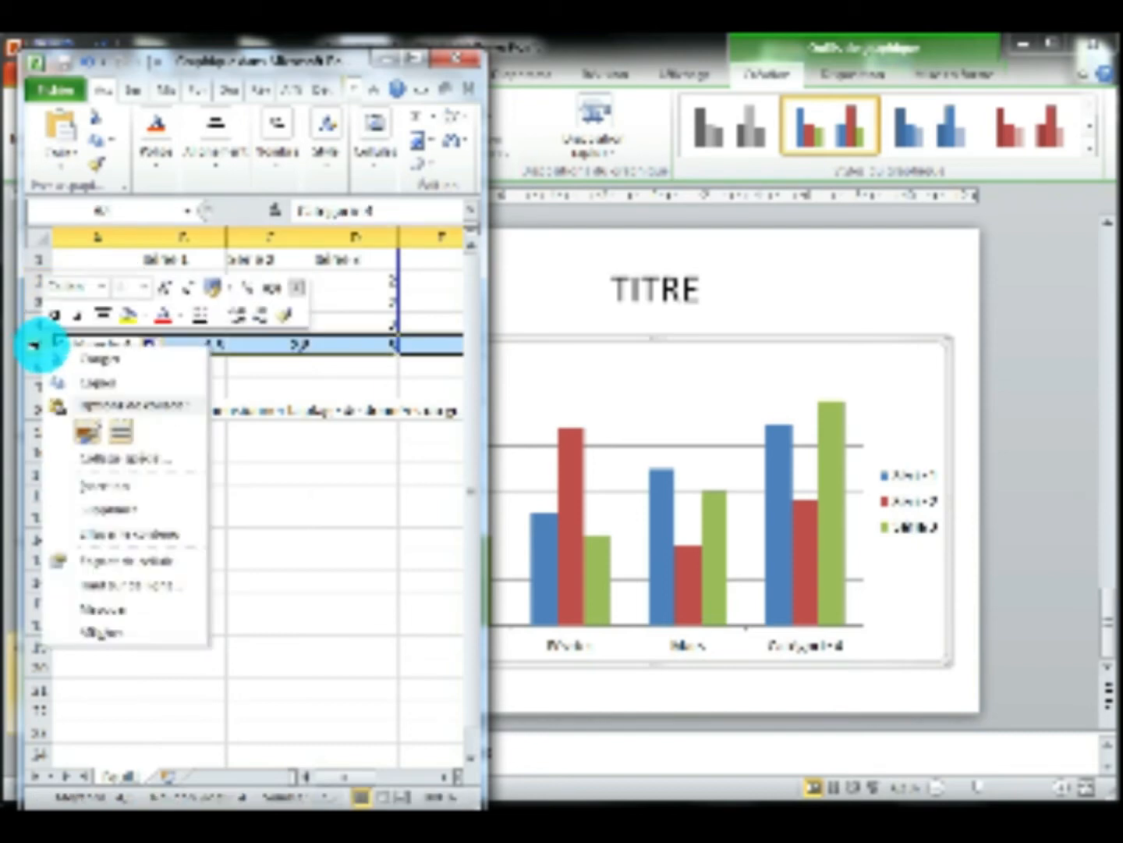
left_click(186, 515)
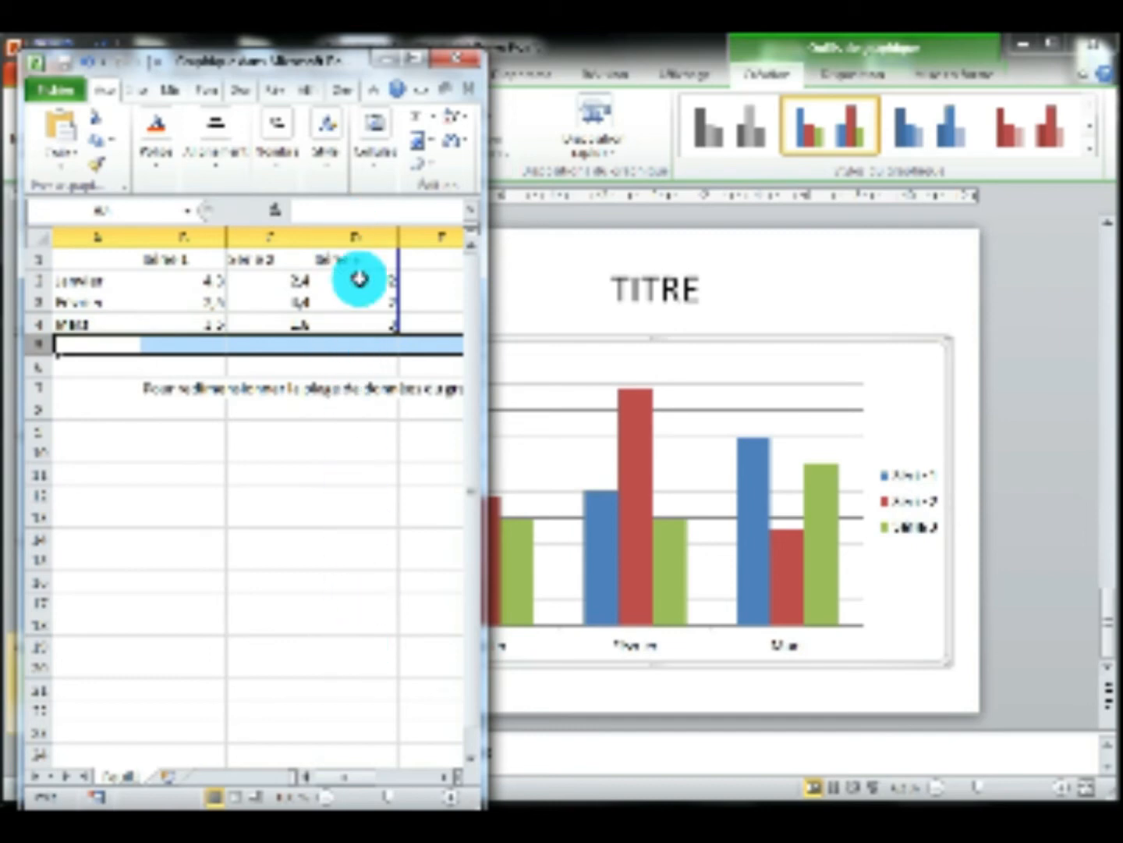
Delete the entire Série 3 column from the chart data
left_click(348, 235)
right_click(350, 235)
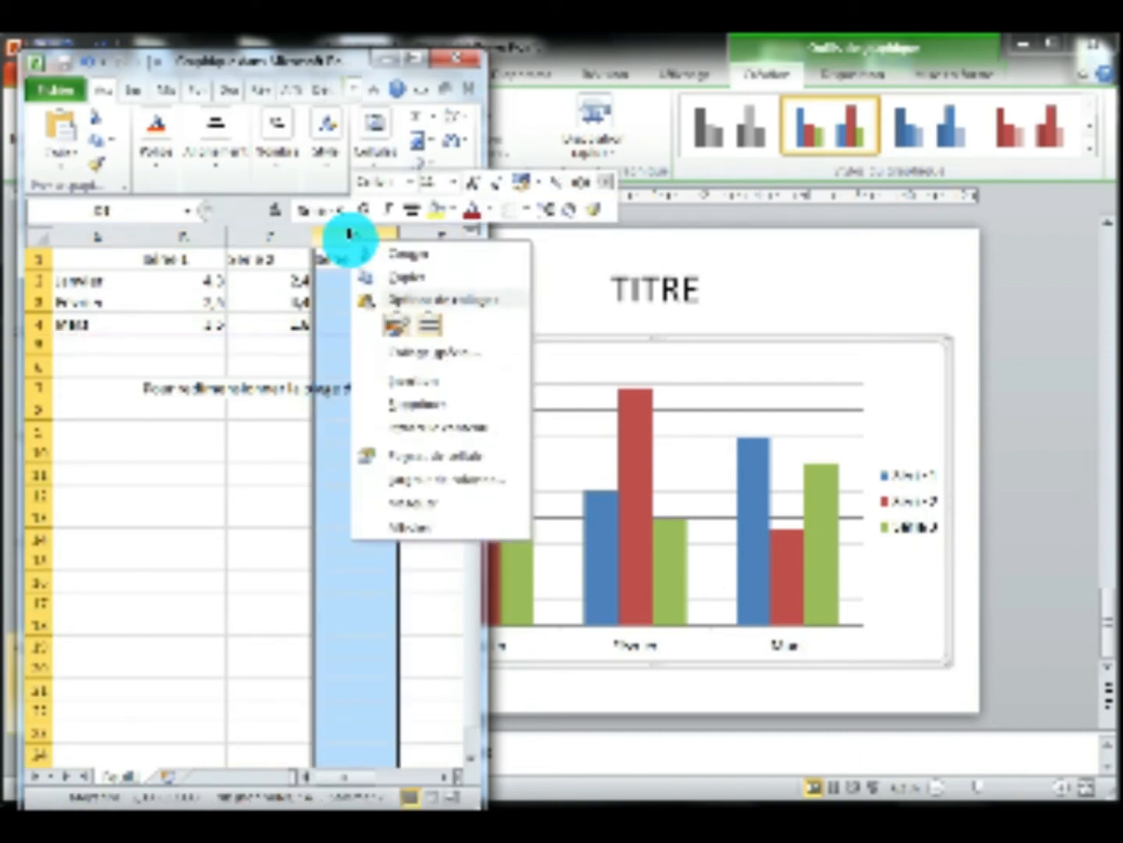
left_click(505, 407)
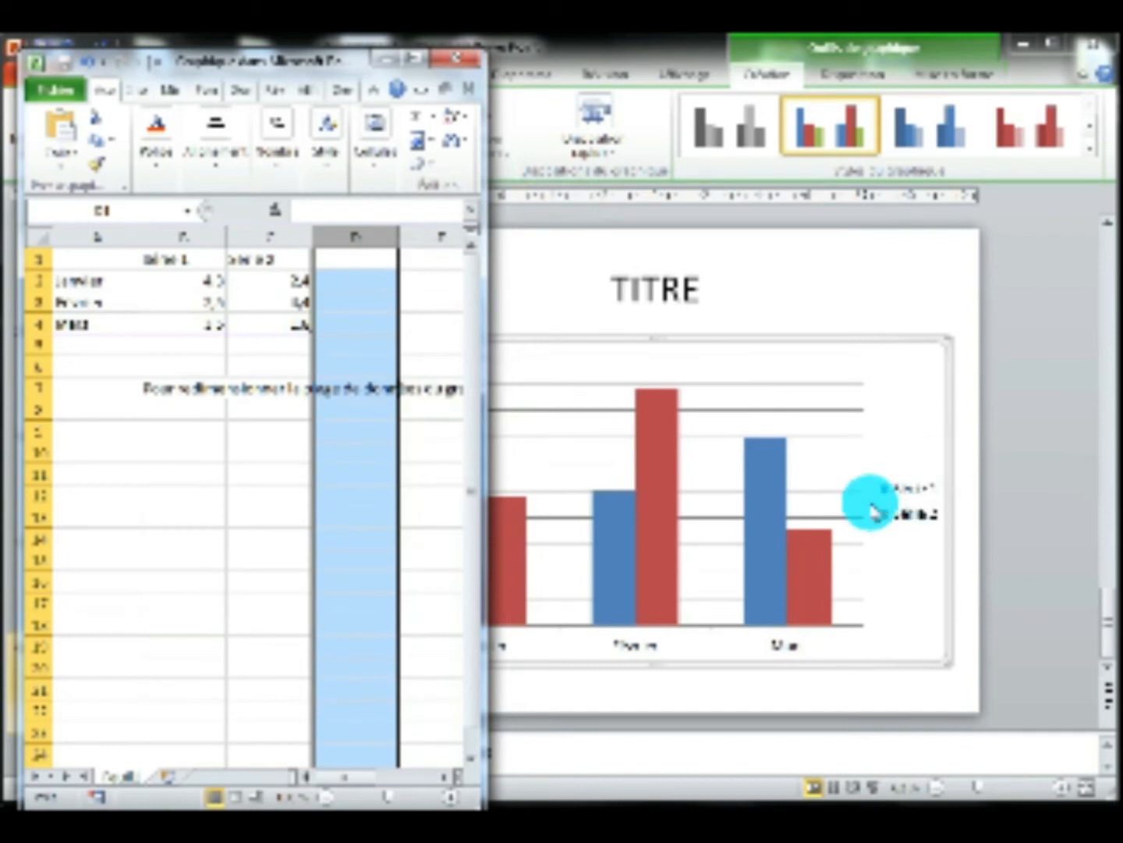
Rename the two remaining series headers in B1 and C1 as Crédit and Débit
left_click(184, 263)
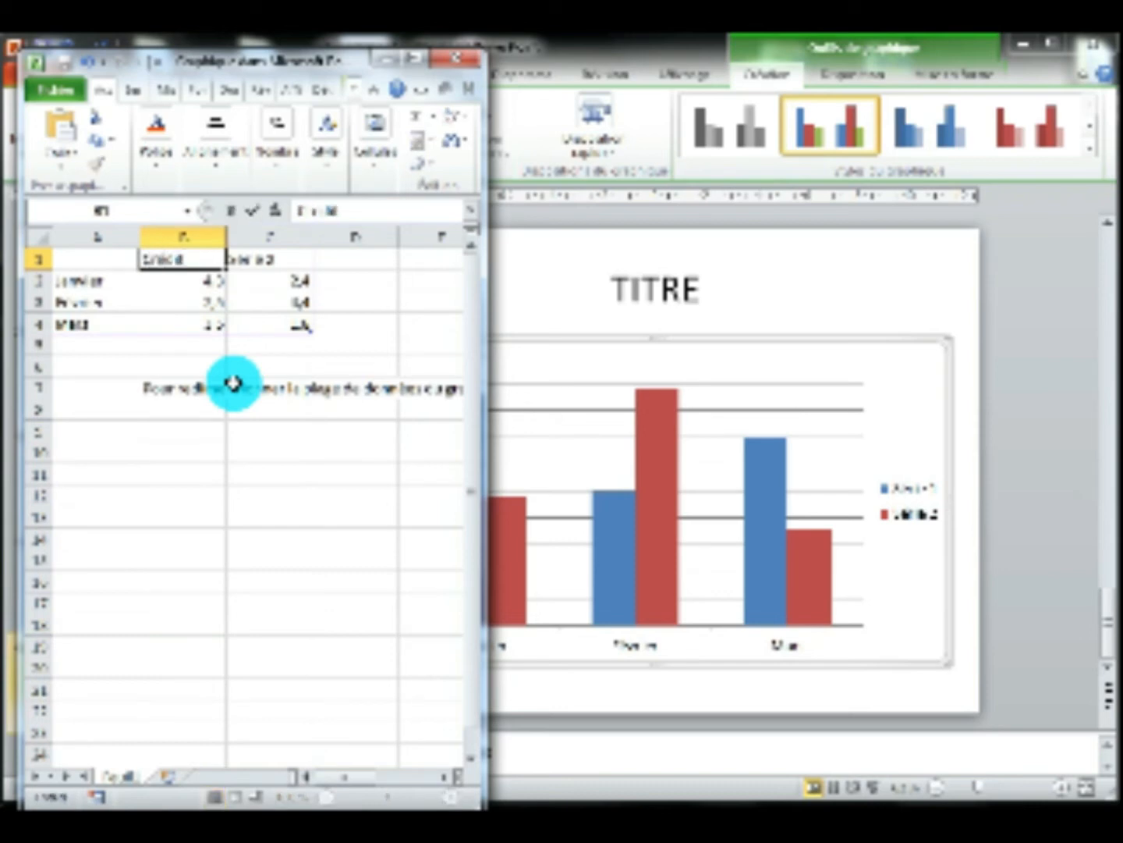
left_click(289, 263)
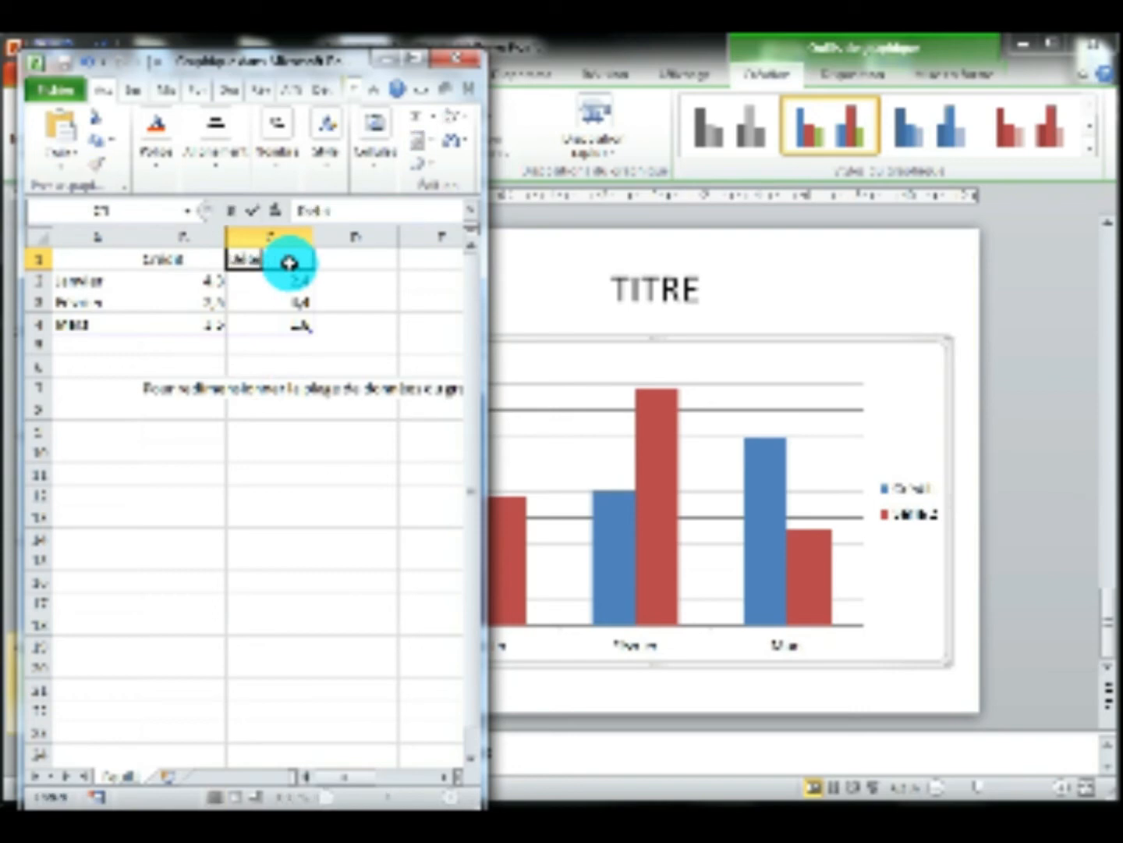
left_click(259, 303)
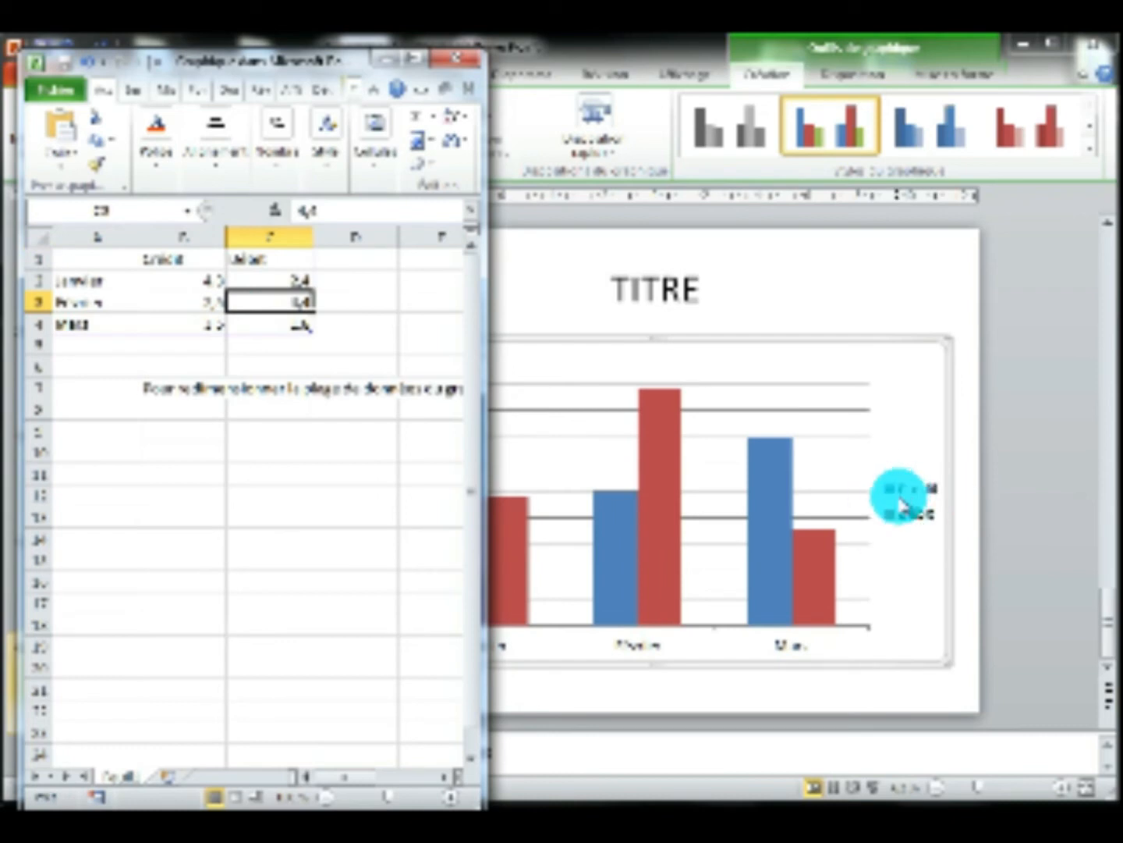
Enter the Crédit values 5000 for Janvier, 3500 for Février and 4000 for Mars
left_click(205, 282)
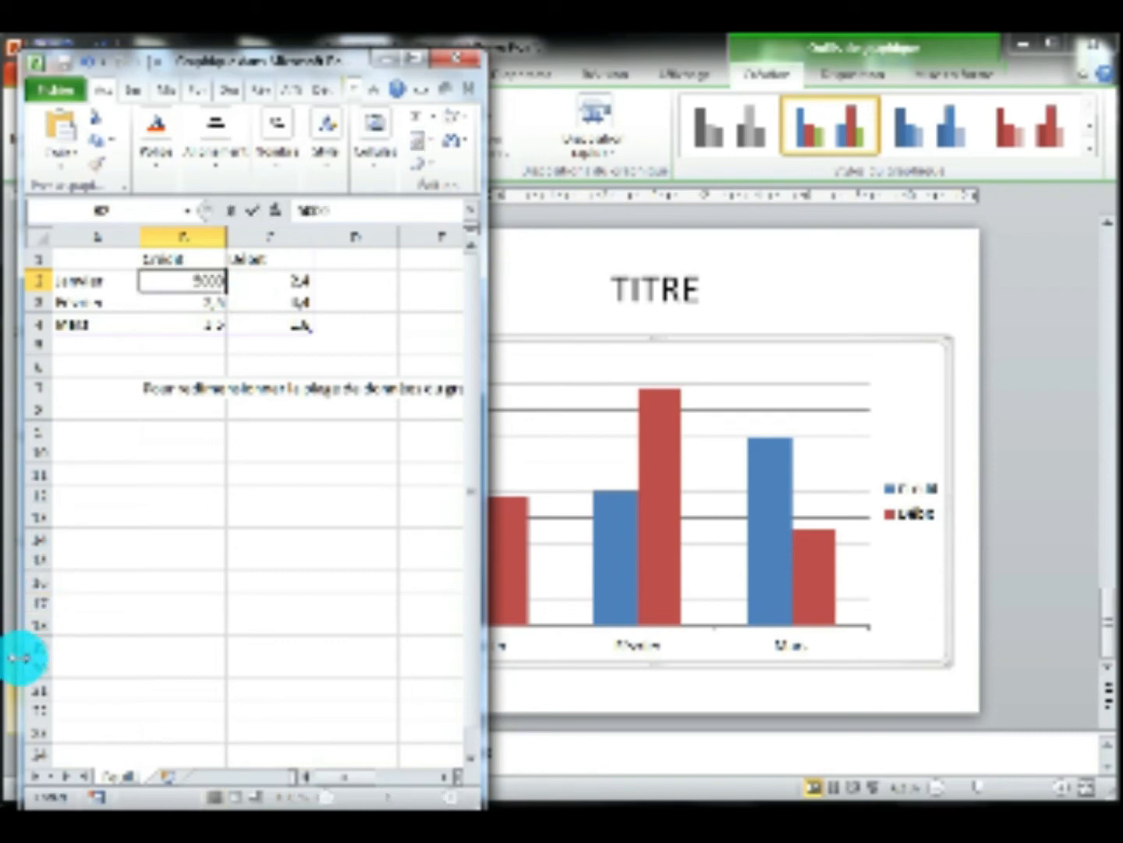
key("Return")
type("45")
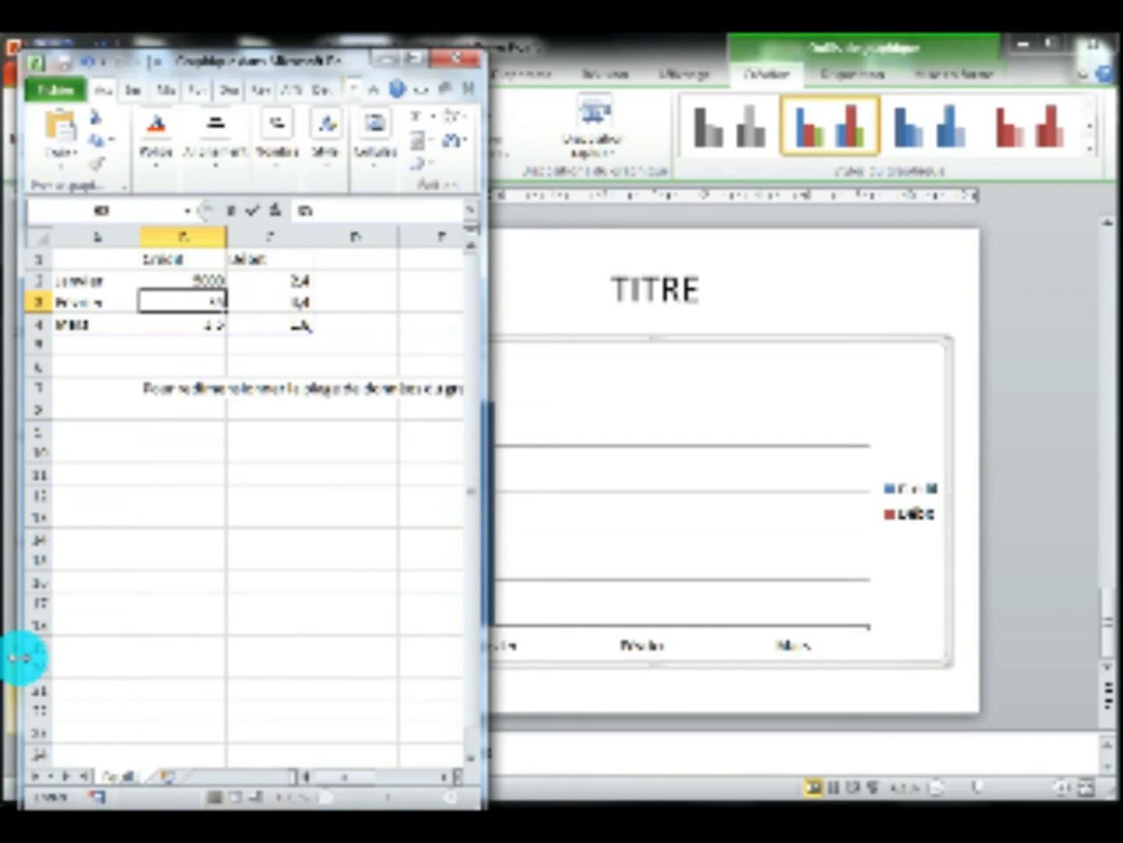
key("Return")
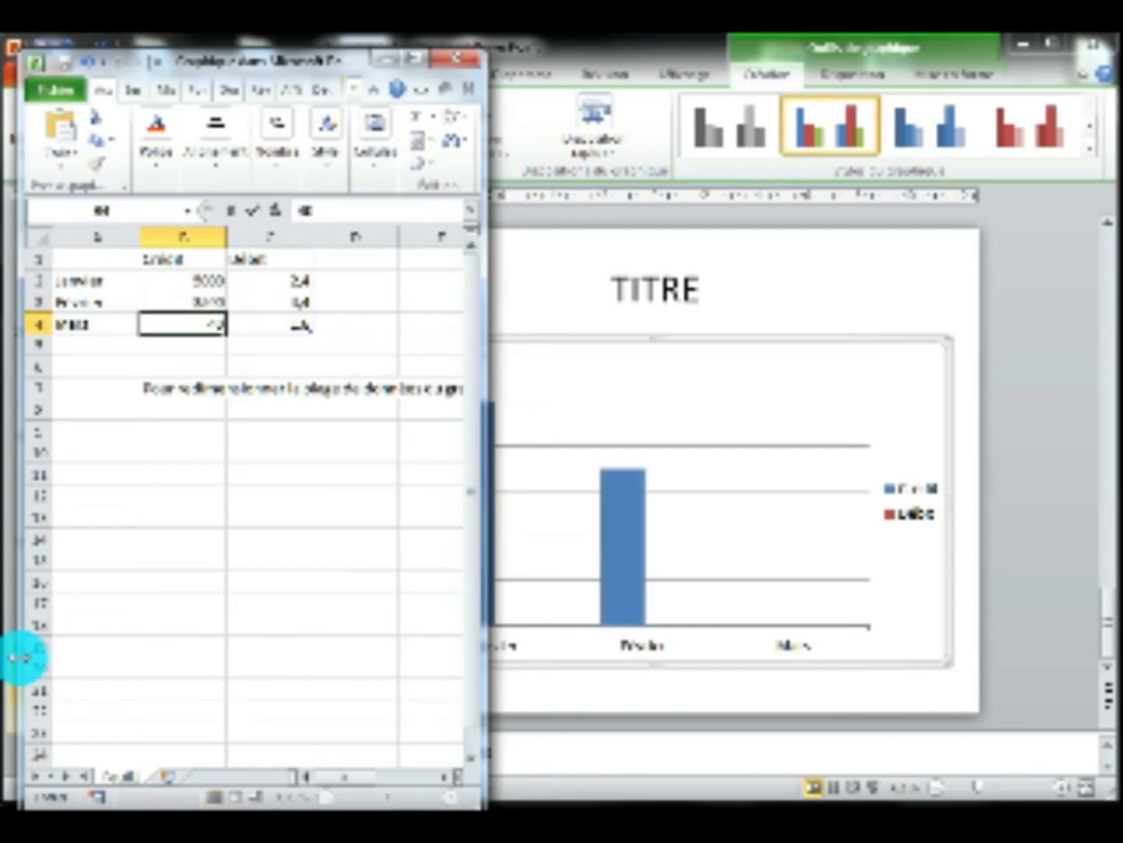
Enter the Débit values 3000 for Janvier, 2500 for Février and 2000 for Mars
left_click(262, 279)
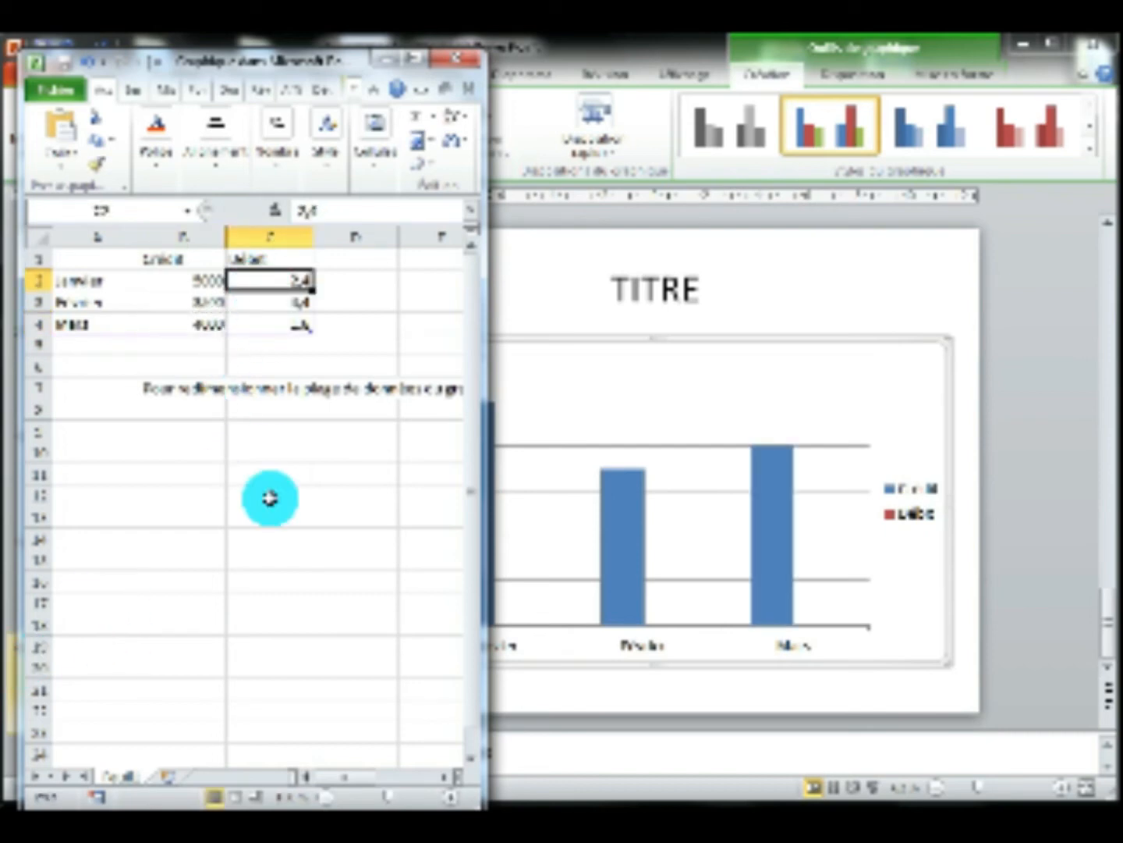
type("3000")
key("Return")
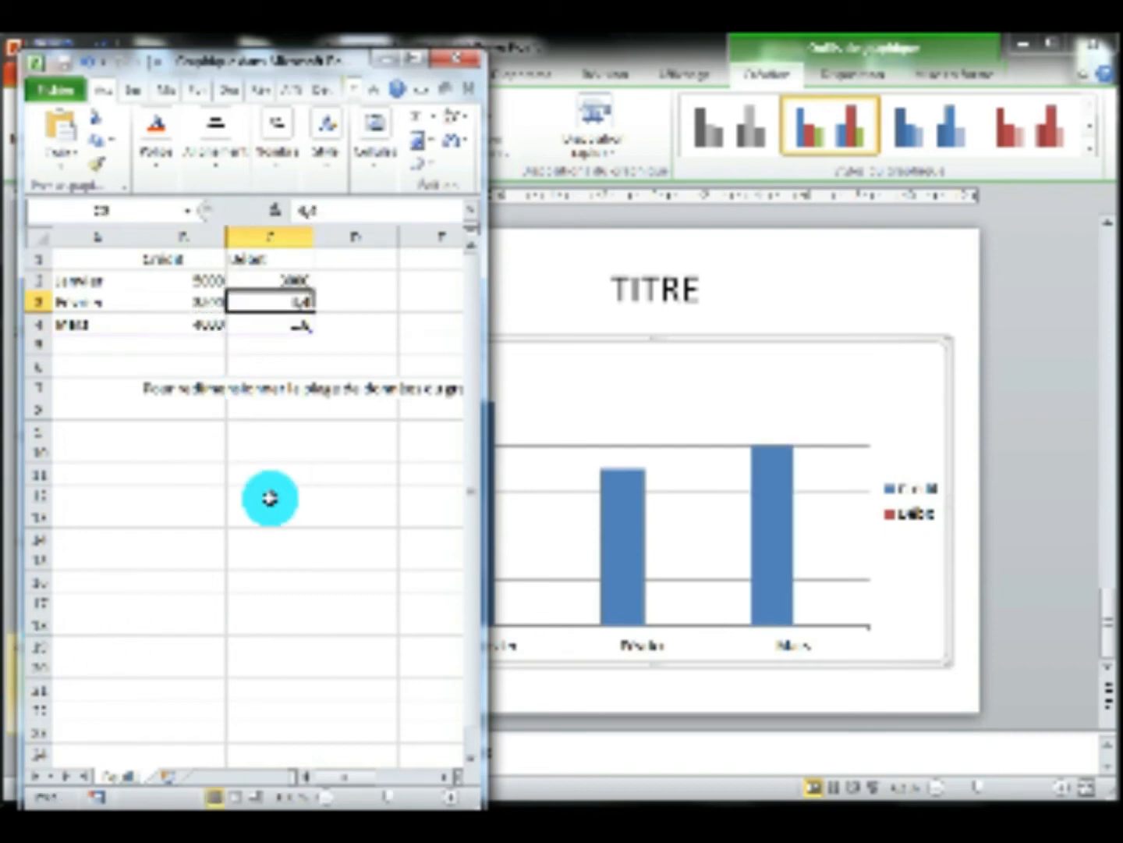
type("25")
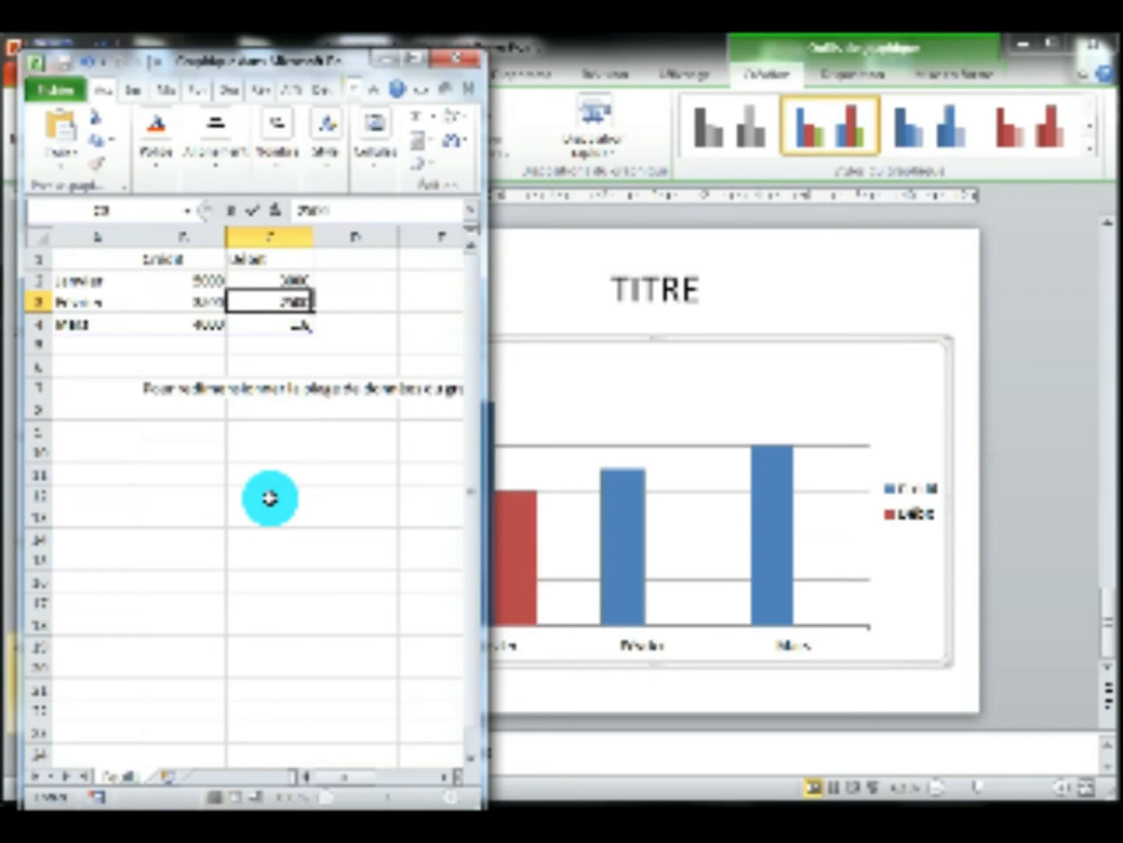
type("00")
key("Return")
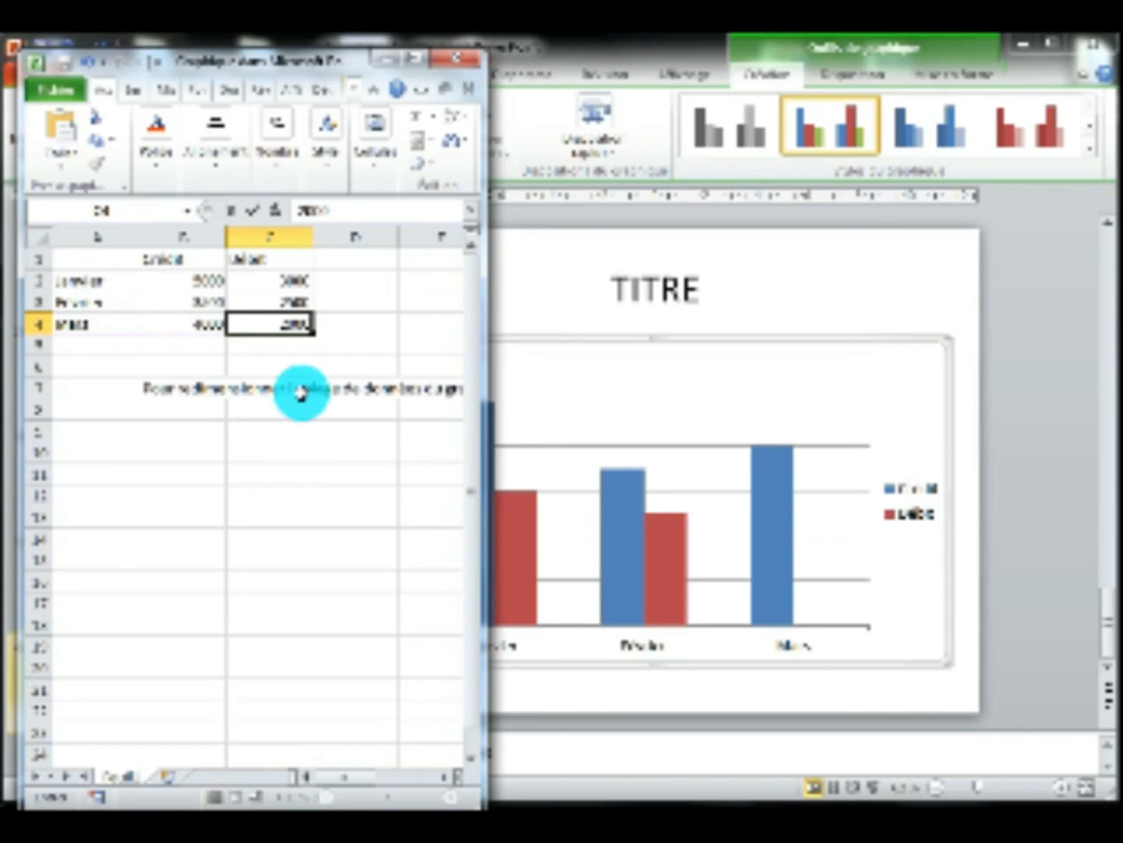
left_click(172, 295)
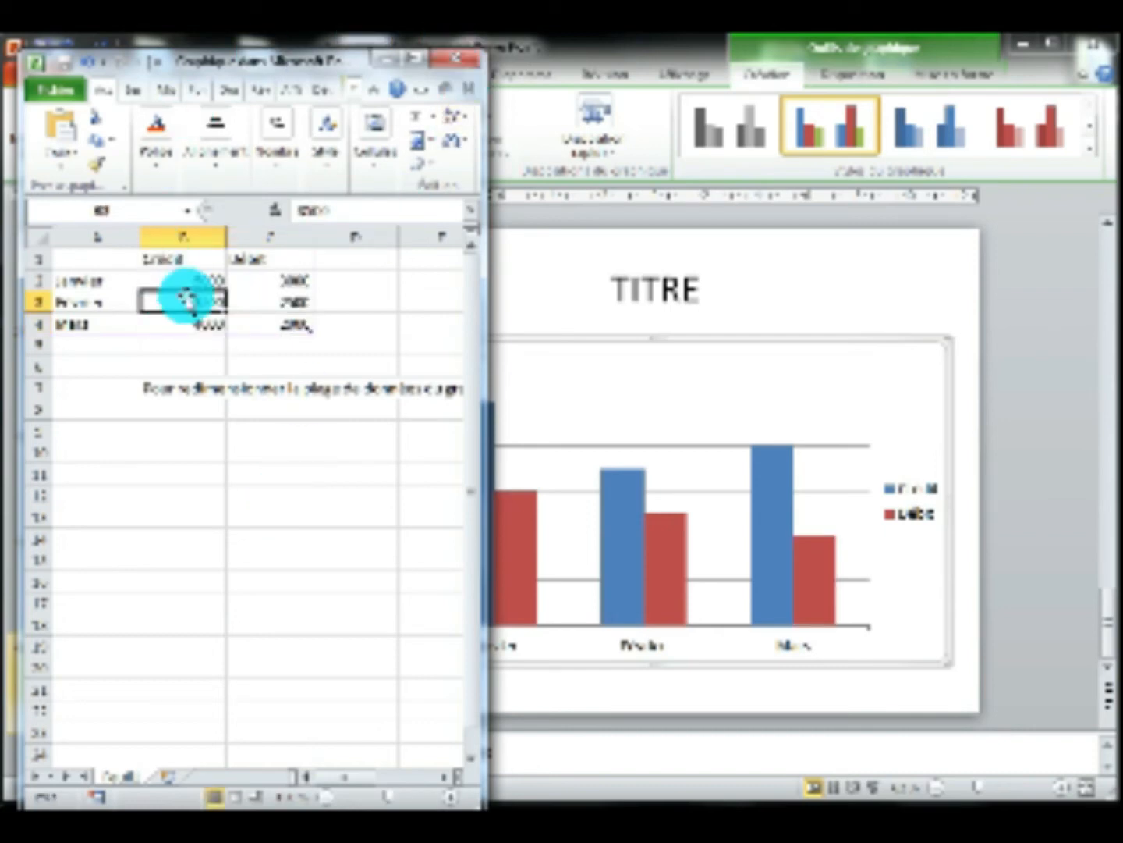
Close the chart data sheet and apply the red chart style with the dark background to the column chart
left_click(446, 61)
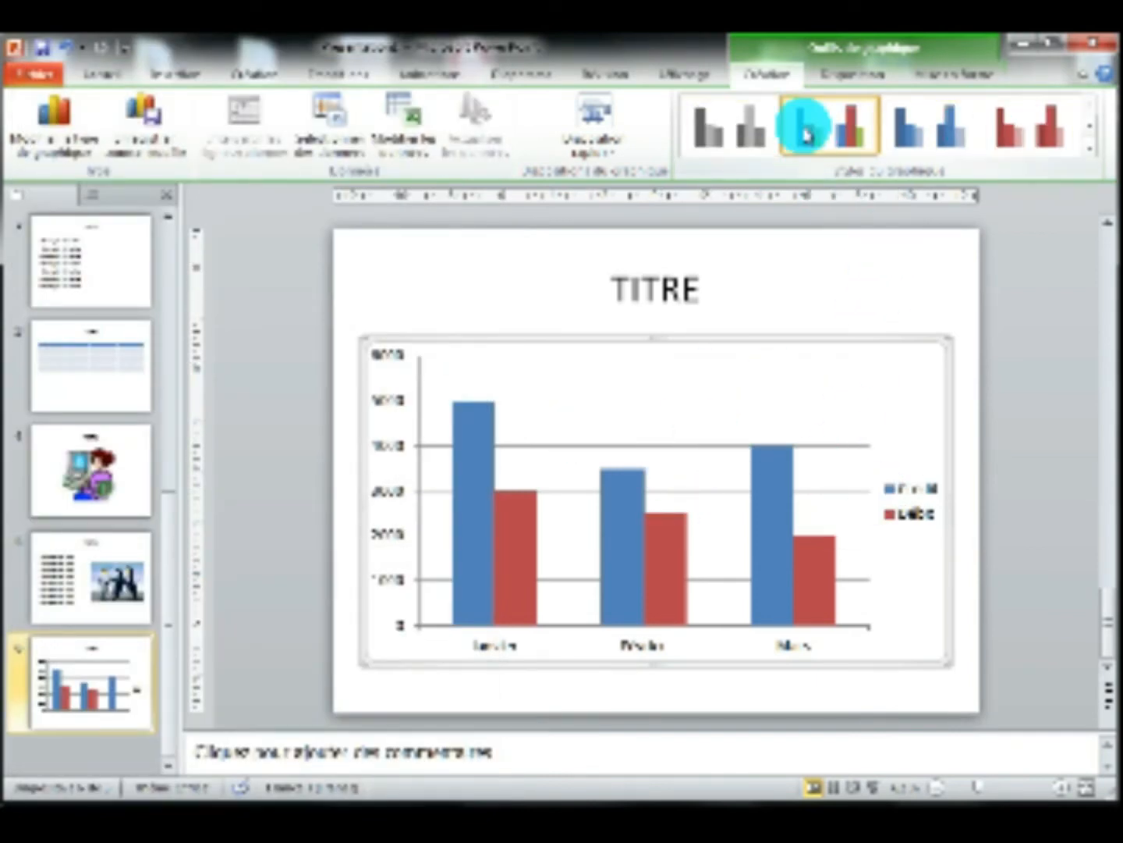
left_click(1086, 159)
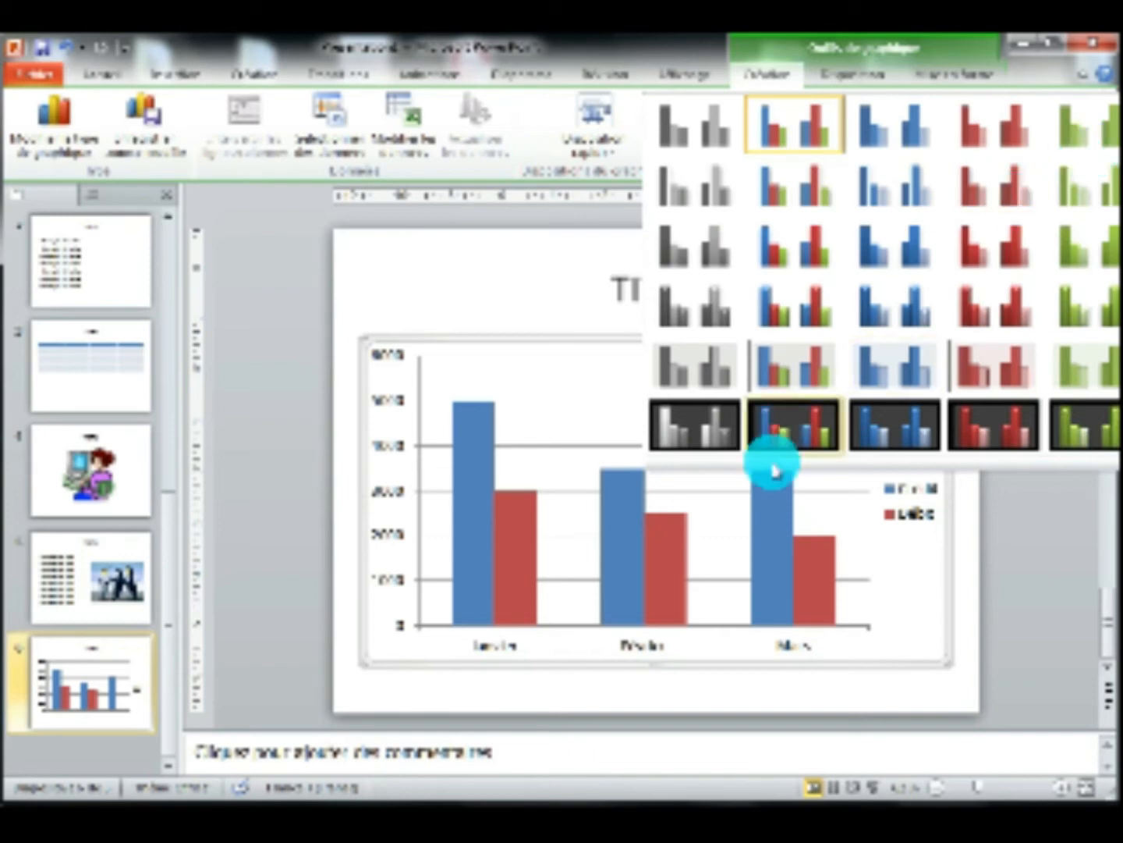
left_click(961, 429)
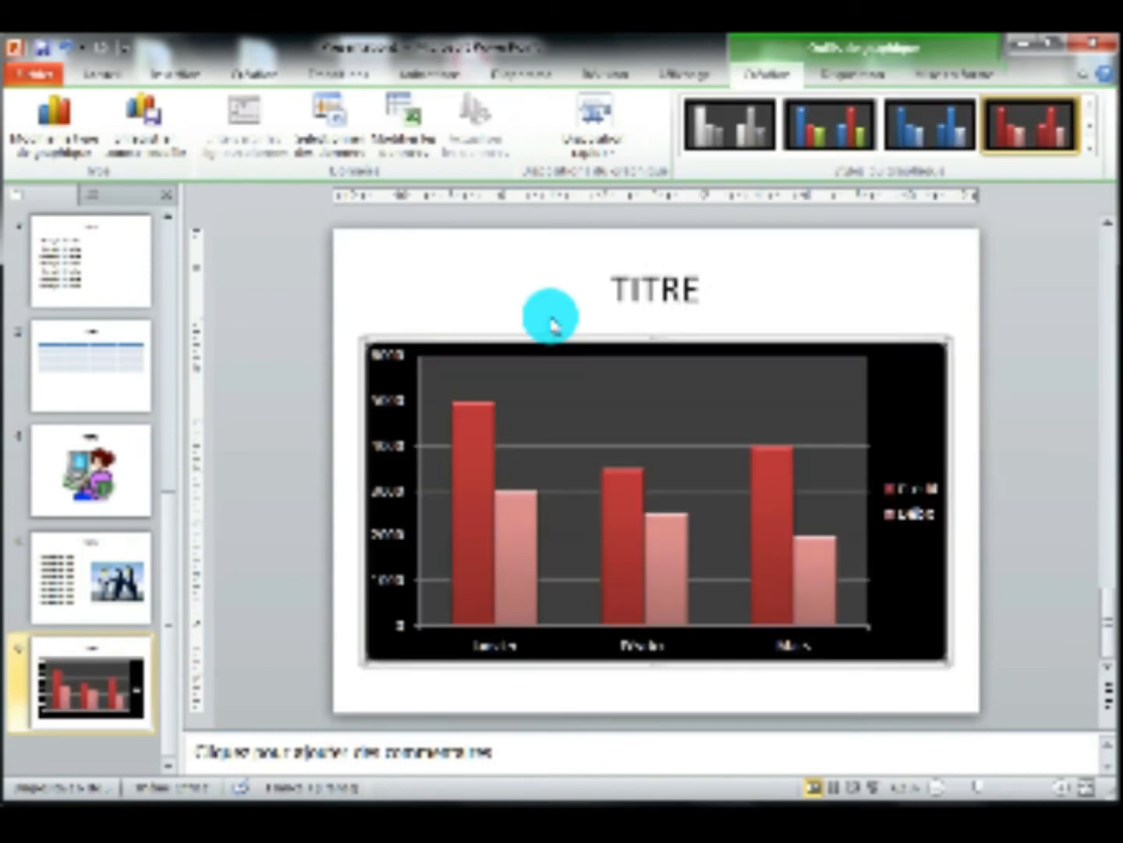
Look back through the preceding slides up to the title slide and check its title placeholder
left_click(93, 477)
left_click(100, 369)
left_click(93, 263)
scroll(95, 273, "up", 1)
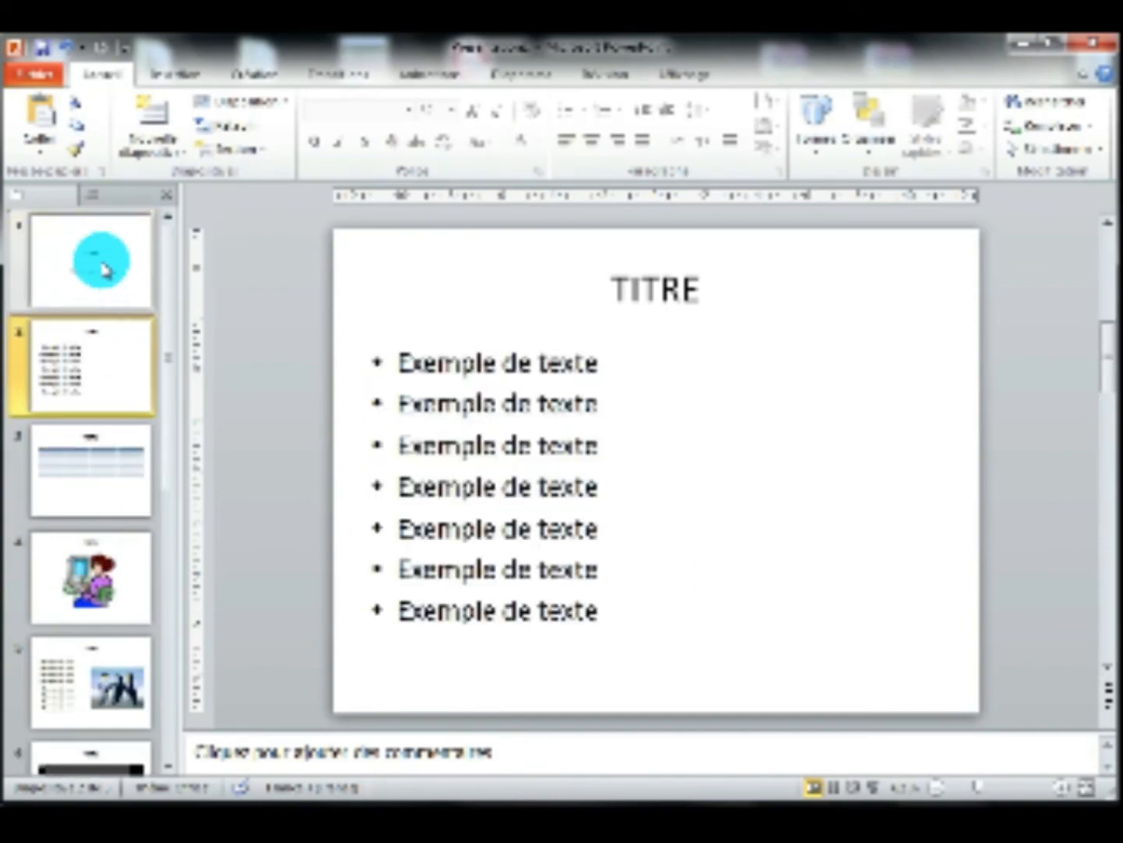
left_click(101, 262)
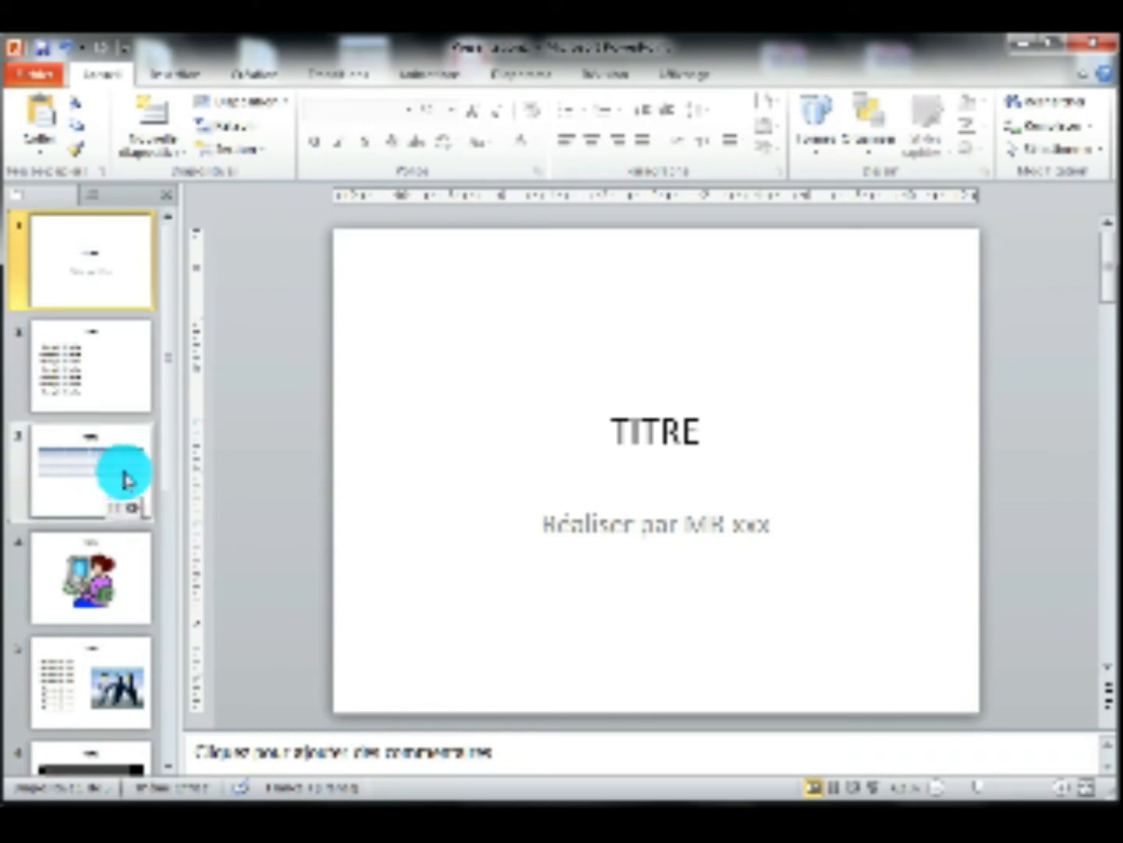
left_click(659, 433)
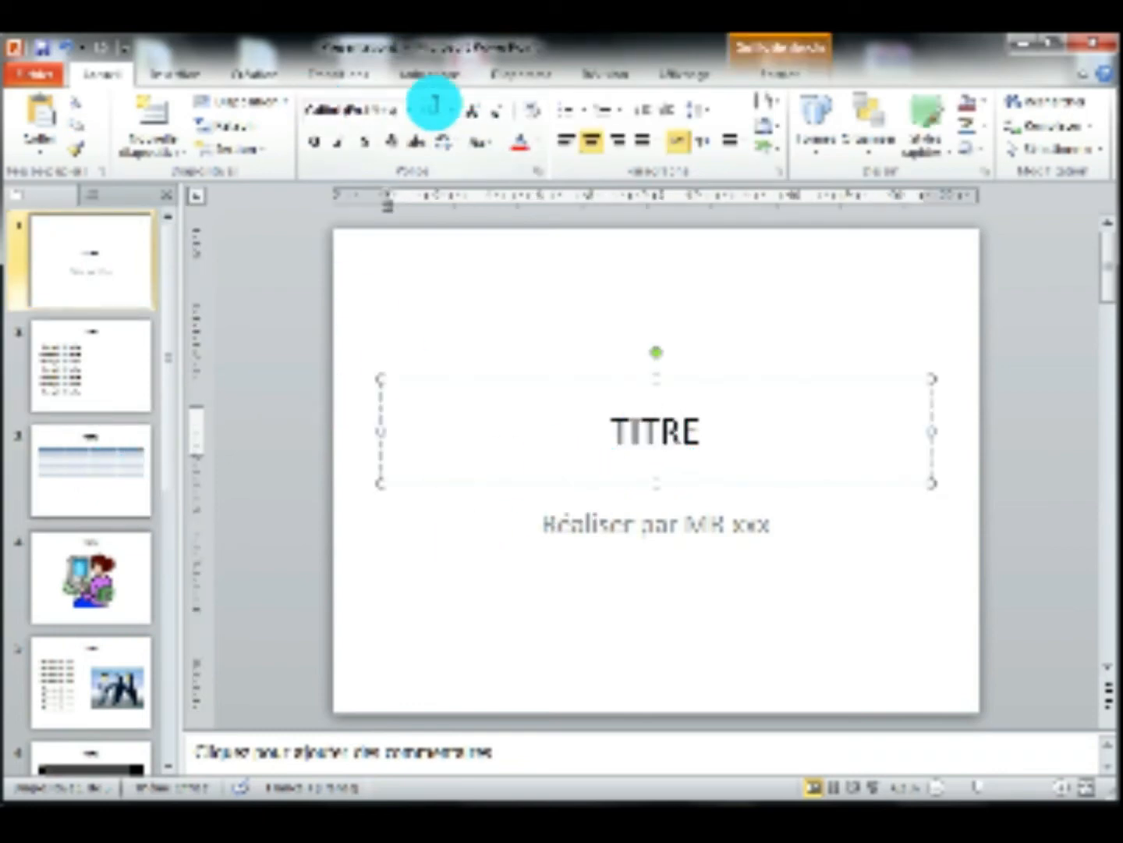
left_click(411, 331)
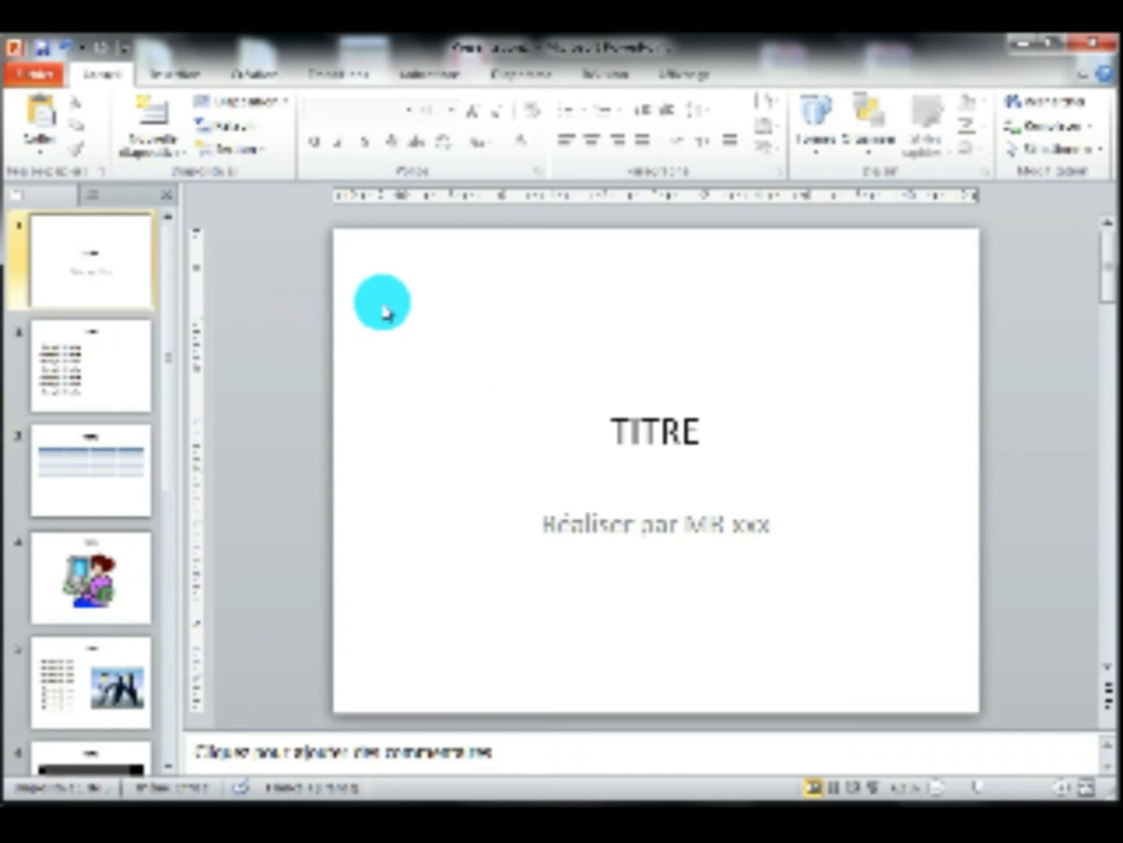
Apply the built-in theme with the blue and orange diagonal shapes to the presentation and check it on slide 2
left_click(254, 76)
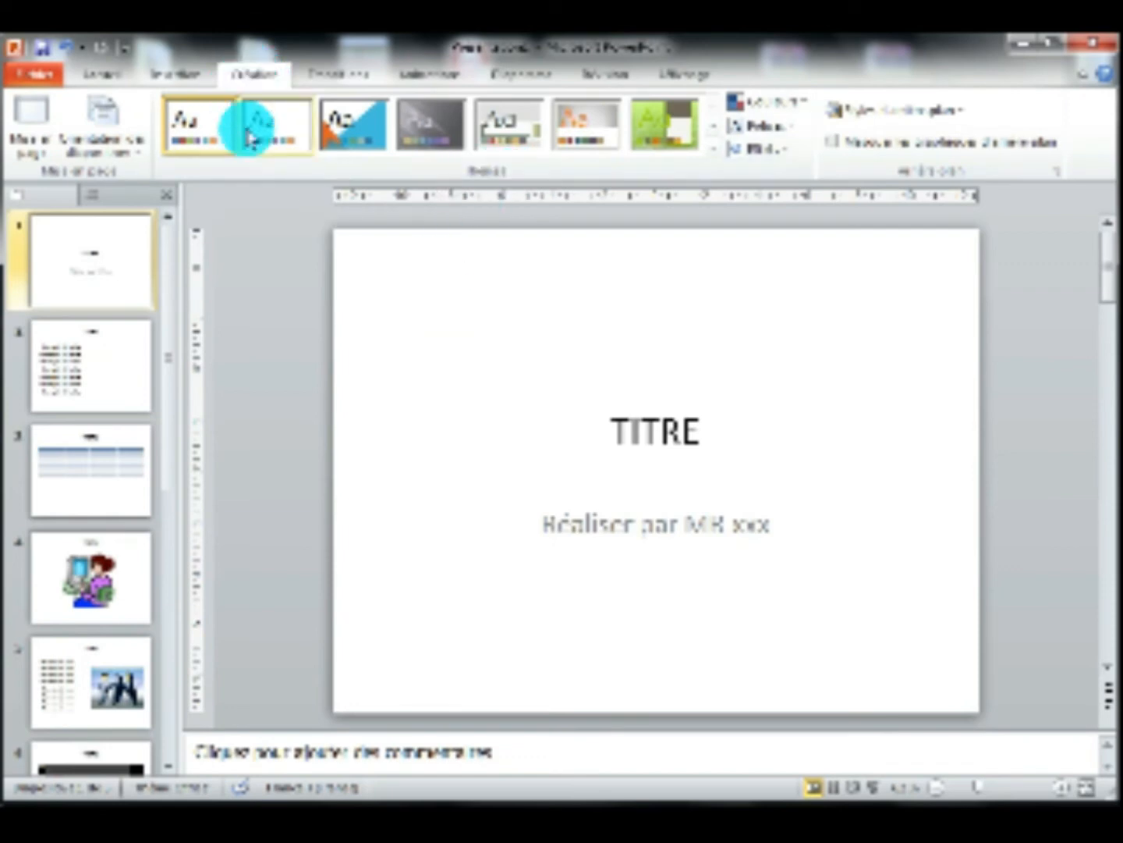
left_click(711, 156)
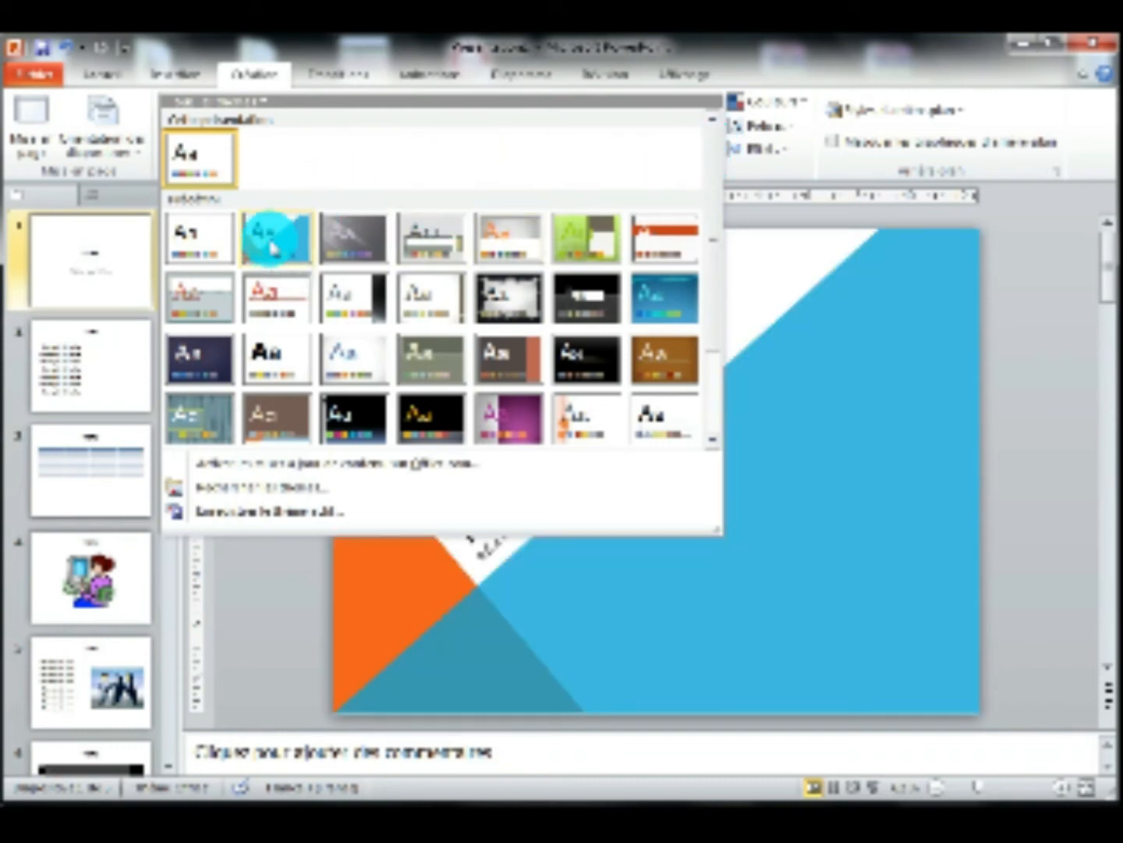
left_click(269, 247)
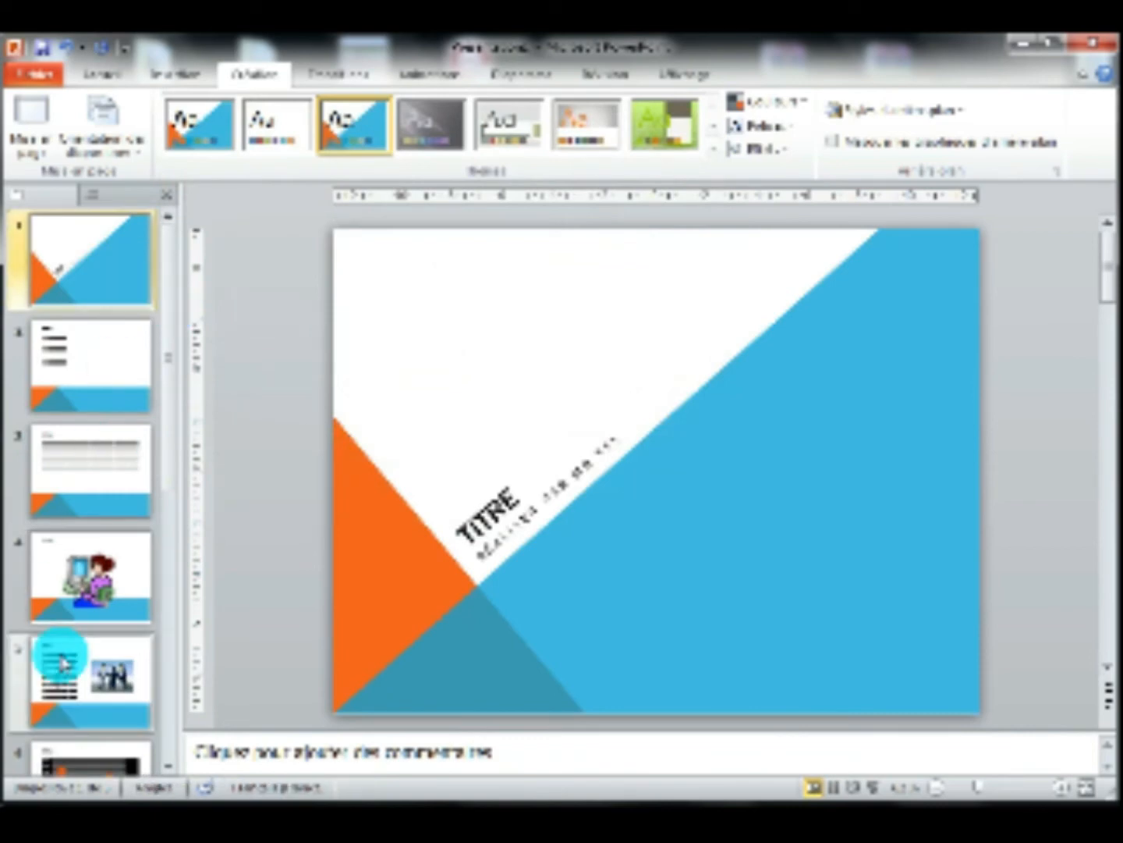
left_click(98, 373)
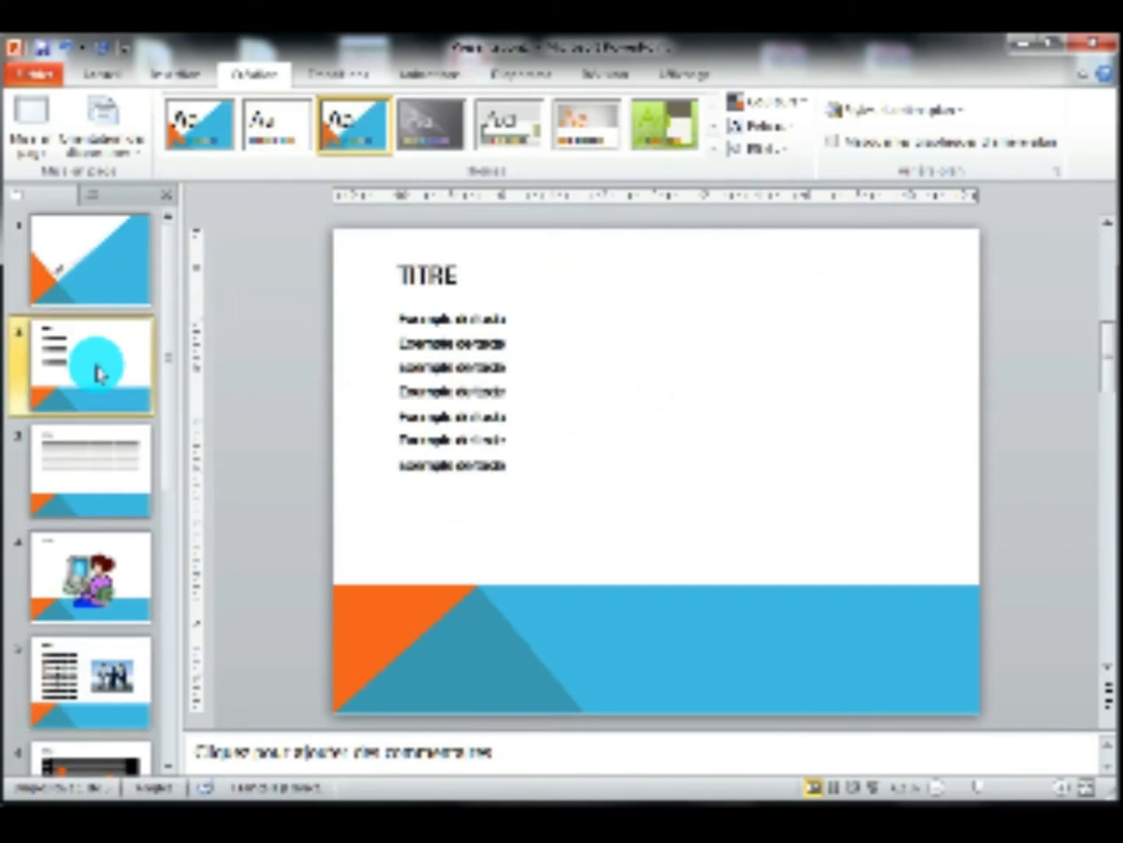
Check how the blue and orange theme looks on slides 3, 4 and 5, and return to the title slide
left_click(93, 467)
left_click(90, 582)
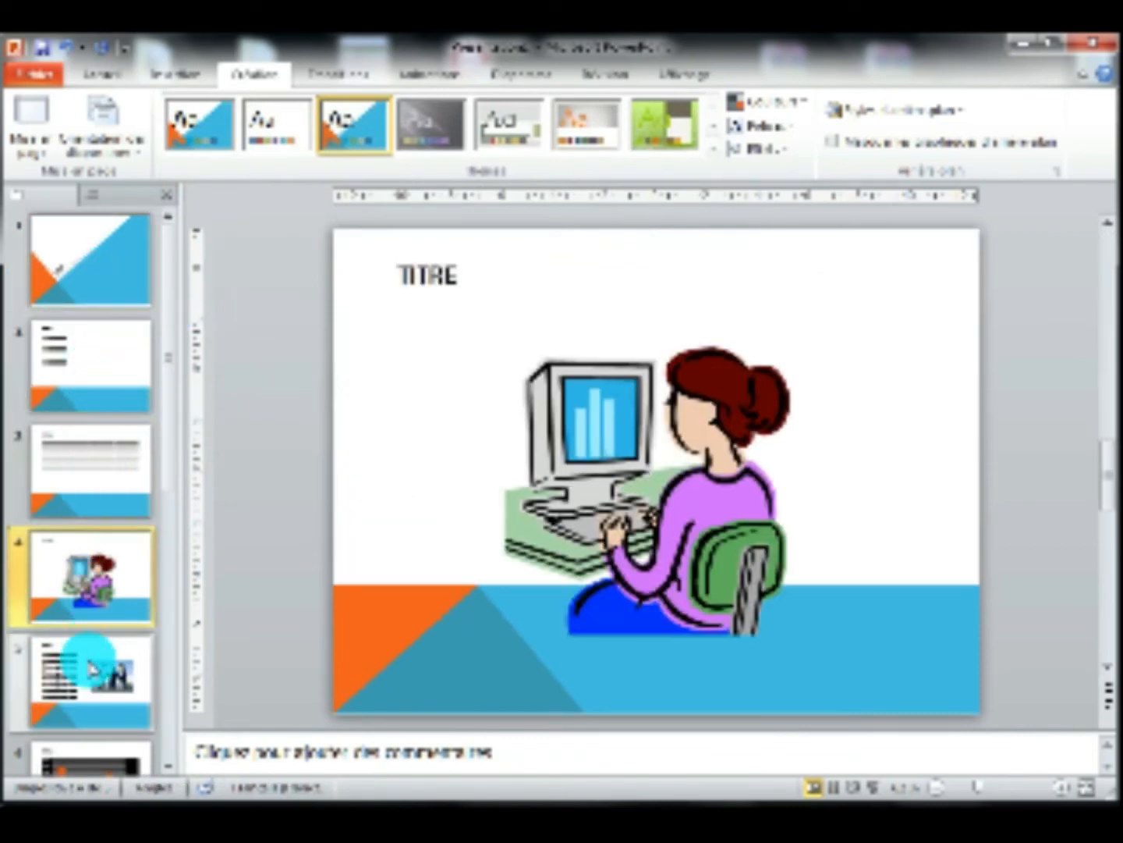
left_click(92, 667)
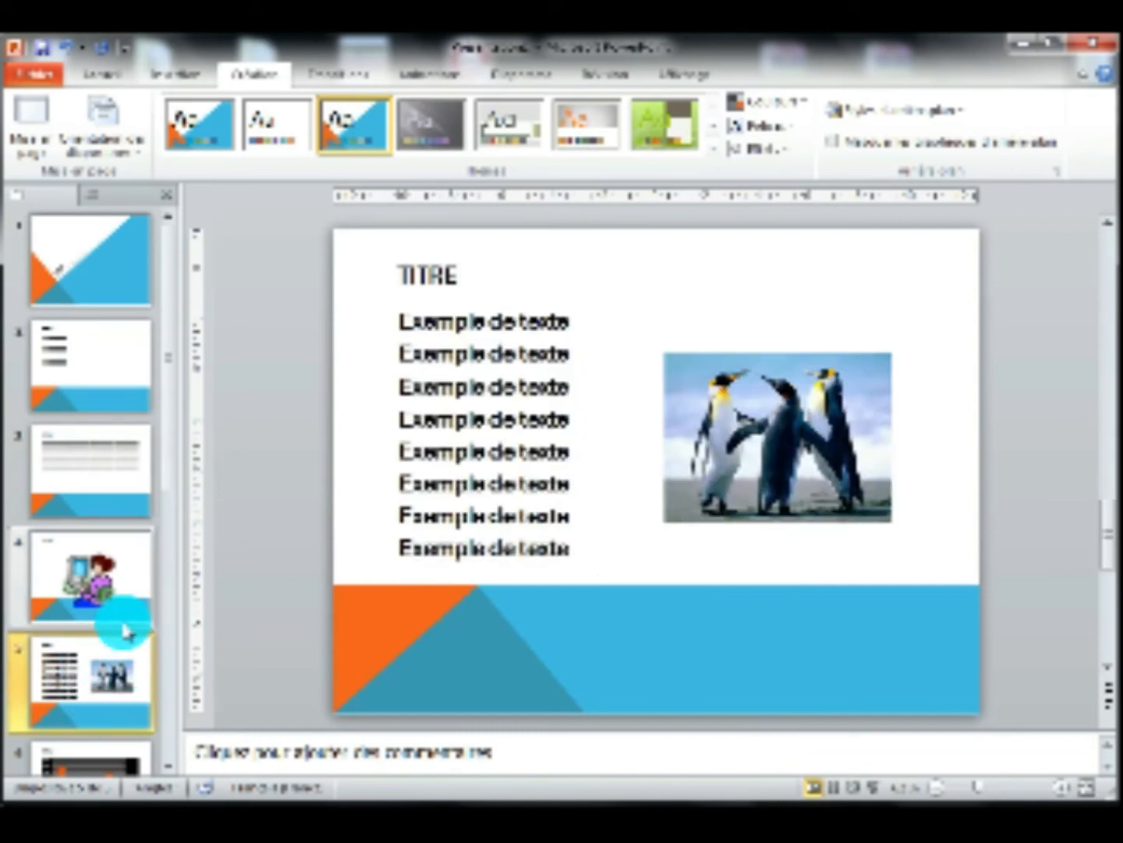
left_click(110, 260)
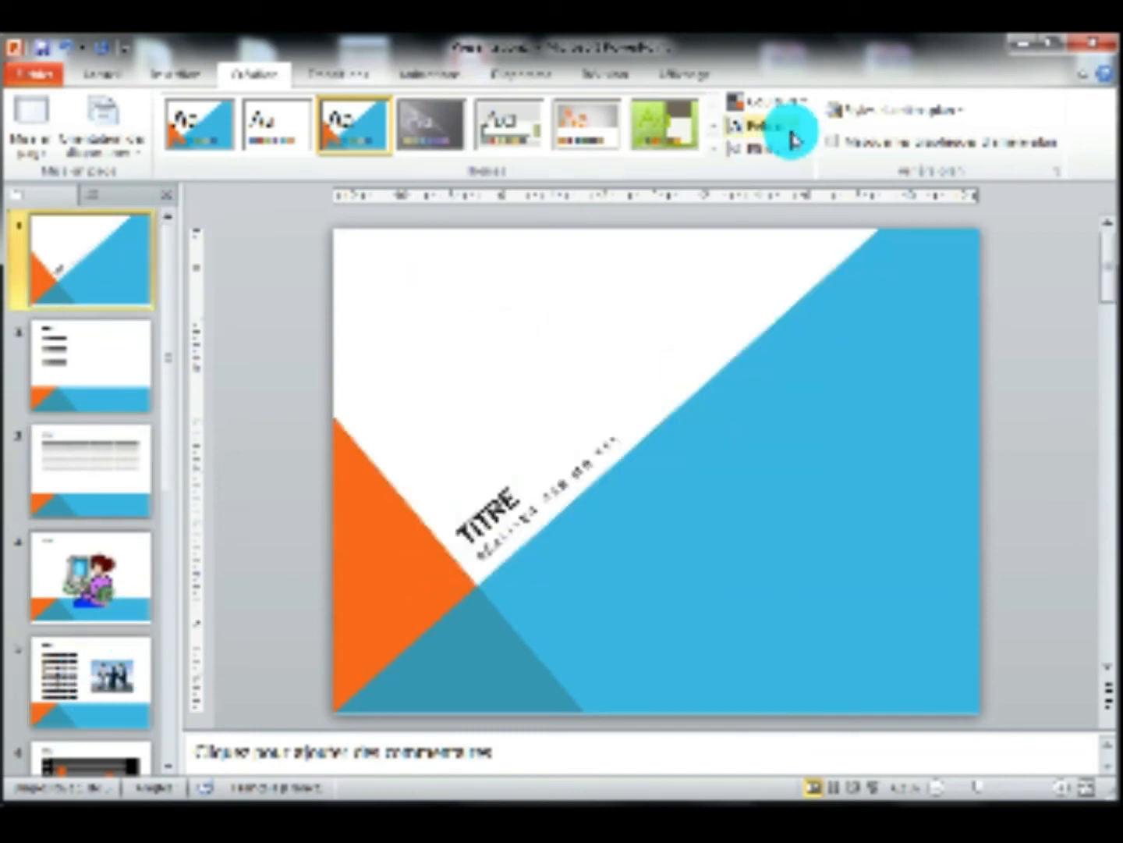
Apply the built-in dark grey theme with diagonal light streaks to the presentation and check it on all the slides
left_click(711, 148)
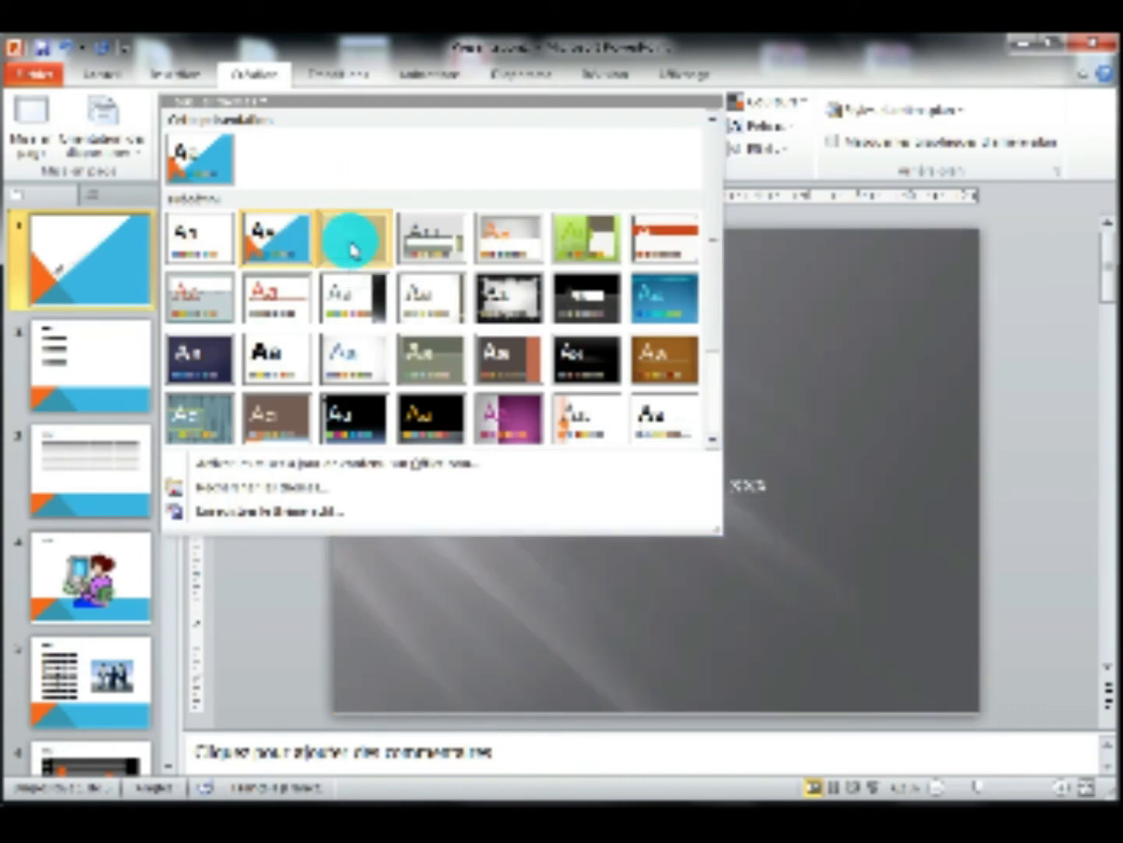
left_click(349, 246)
left_click(109, 402)
left_click(99, 467)
left_click(87, 577)
left_click(88, 662)
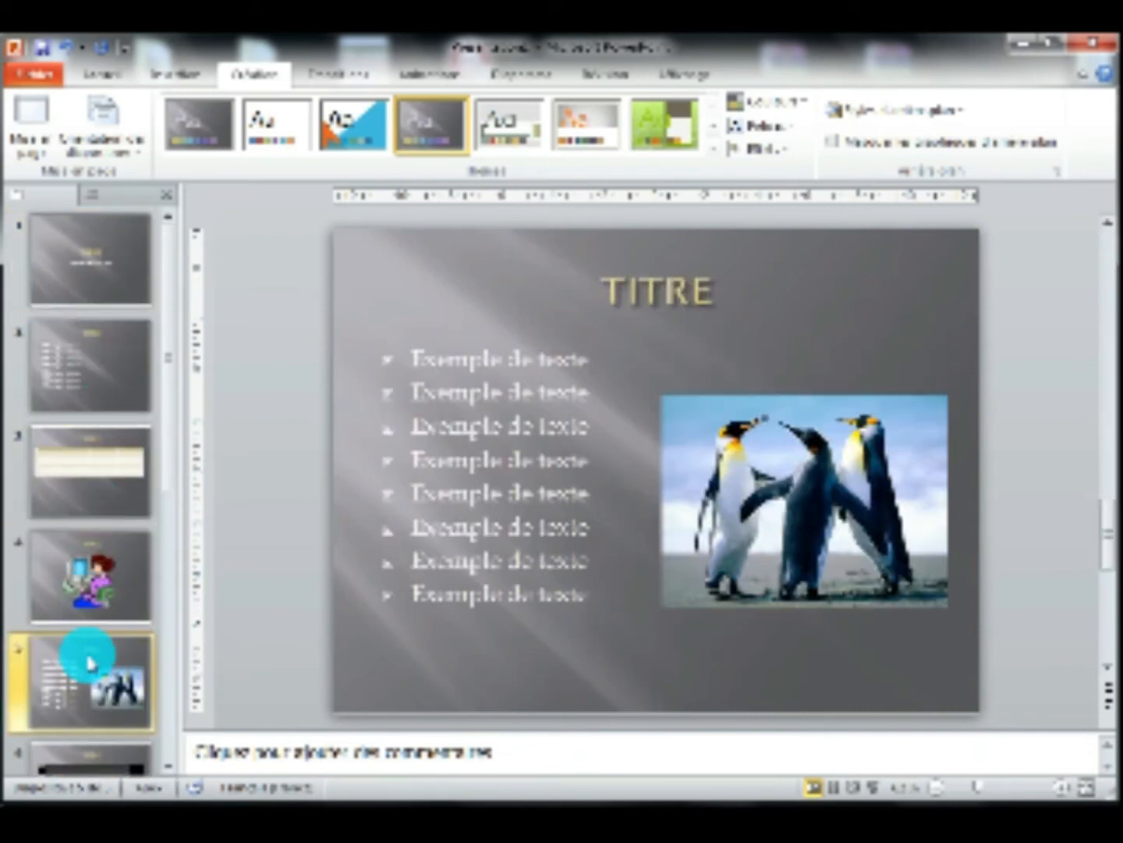
left_click(75, 753)
left_click(117, 296)
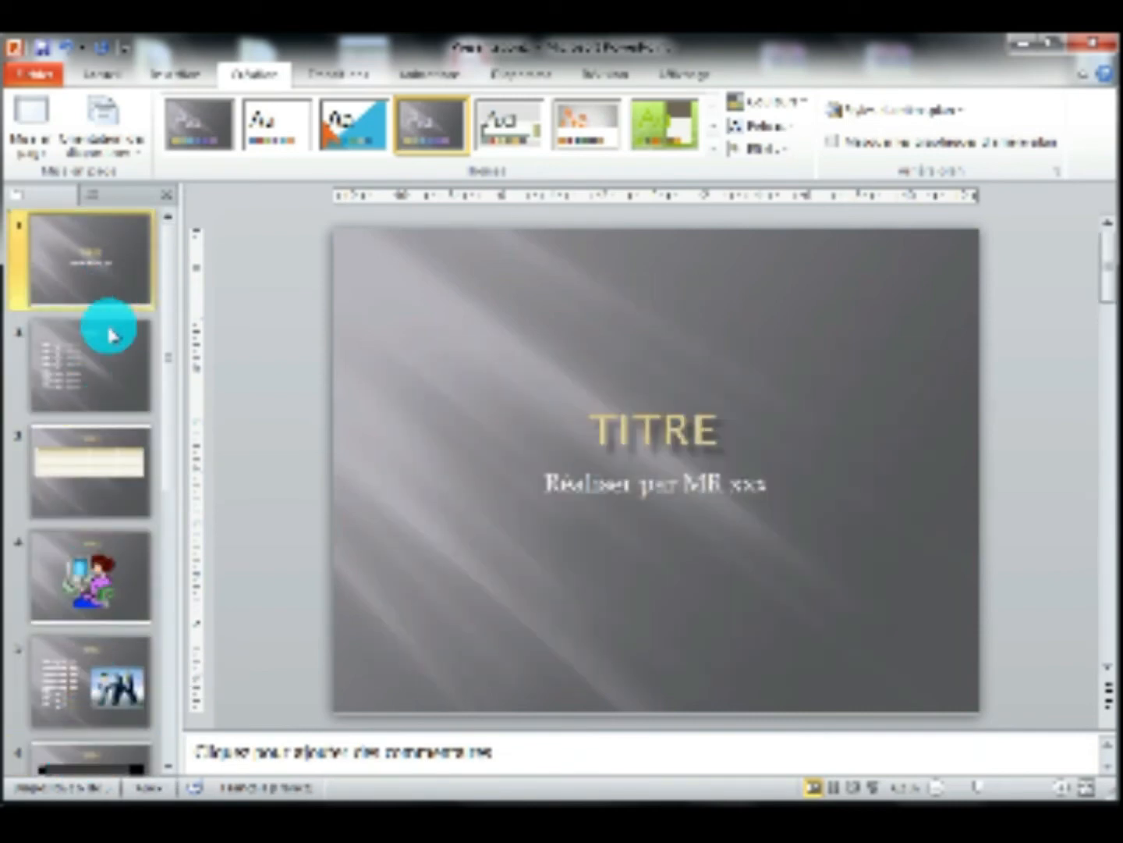
left_click(109, 334)
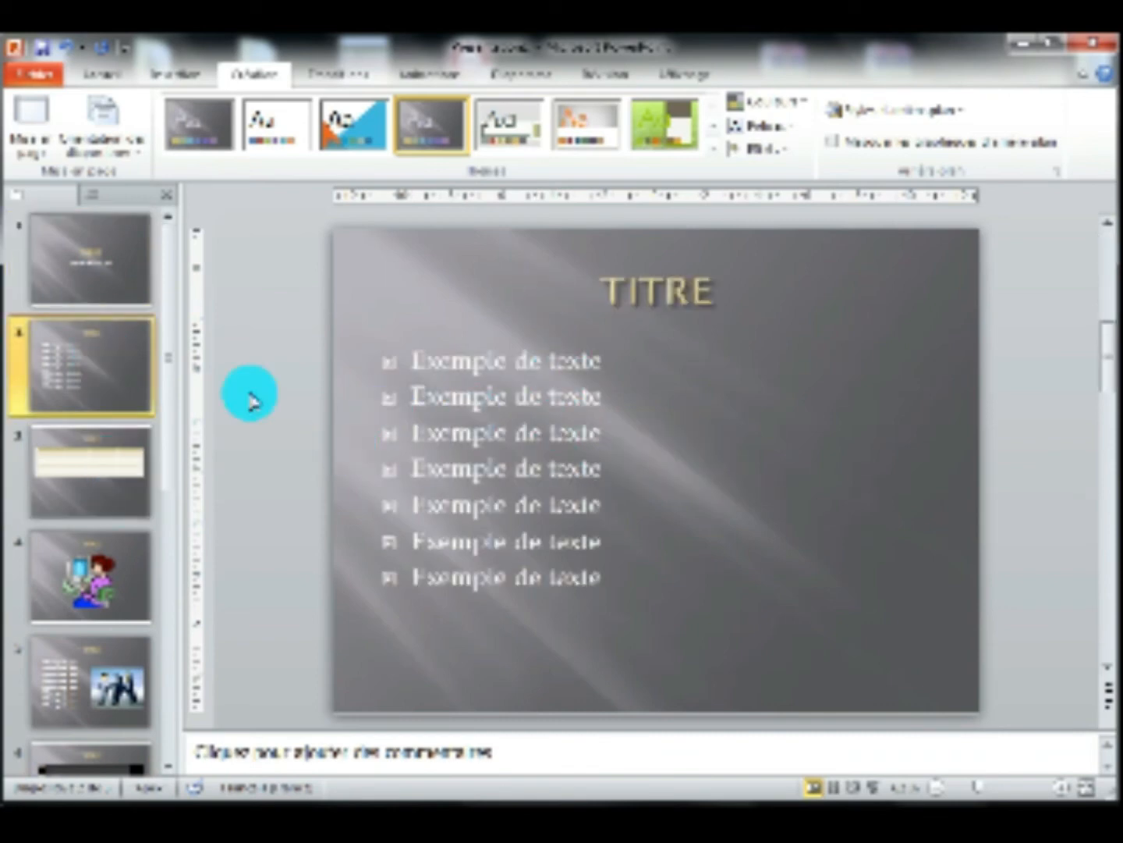